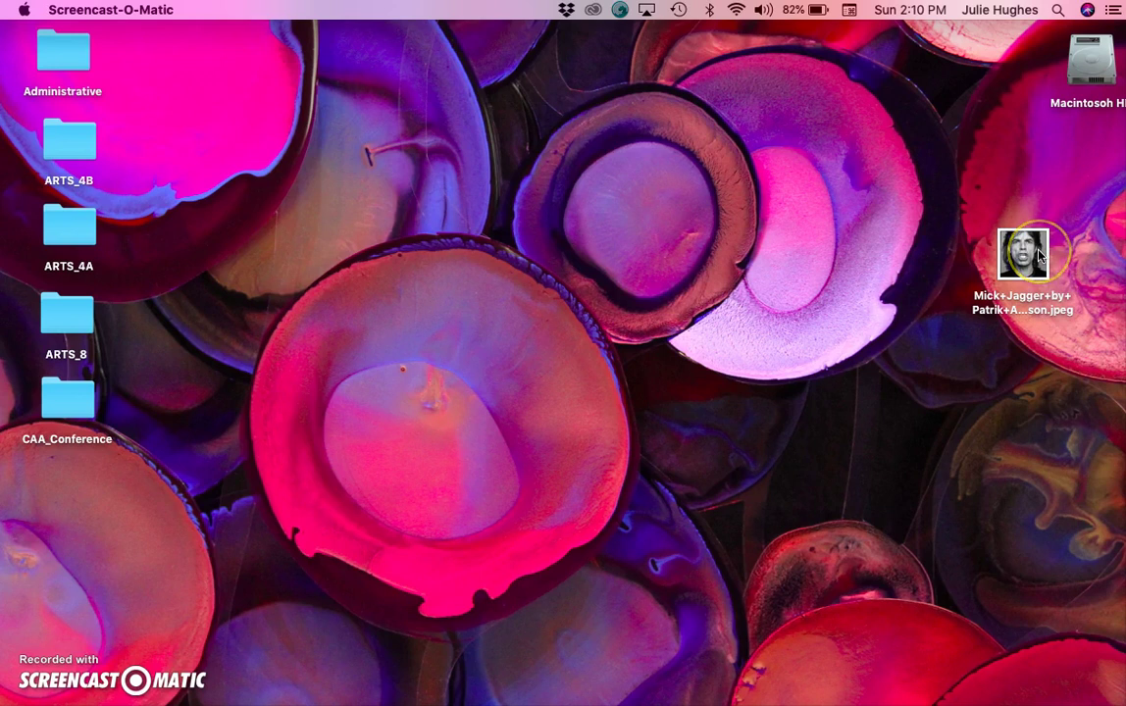
Open the Mick Jagger portrait JPEG from the desktop in Photoshop without its ICC profile and enlarge the image window.
{"action": "left_click", "coordinate": [1030, 255]}
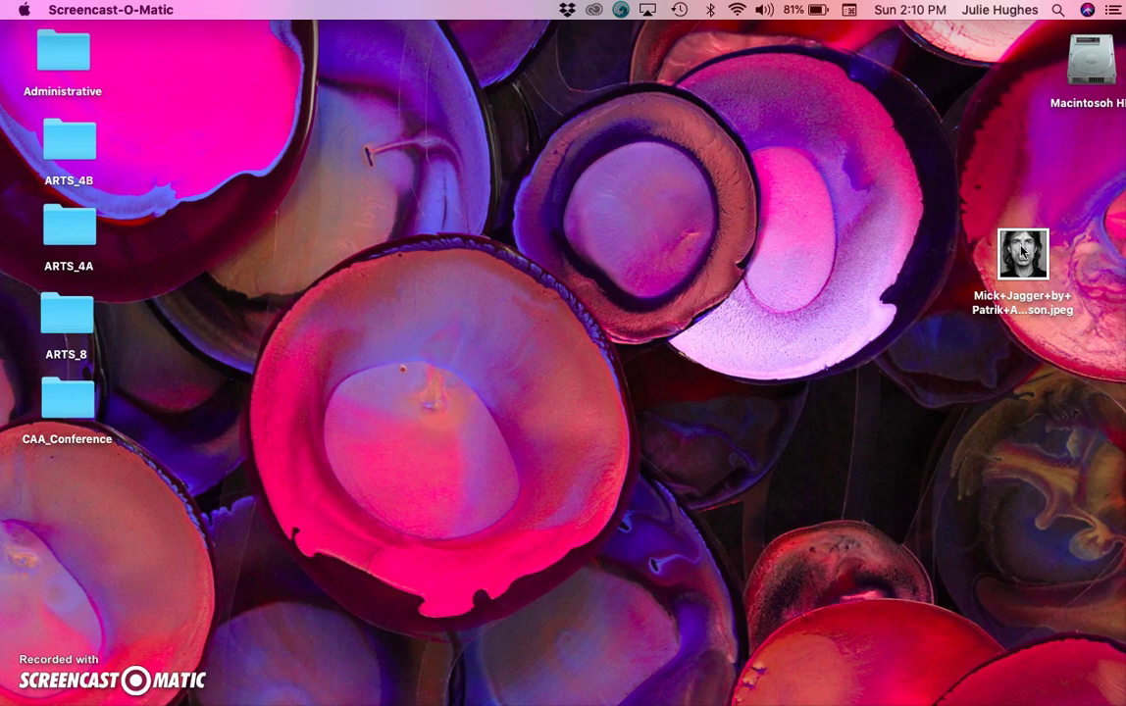
{"action": "left_click", "coordinate": [968, 277]}
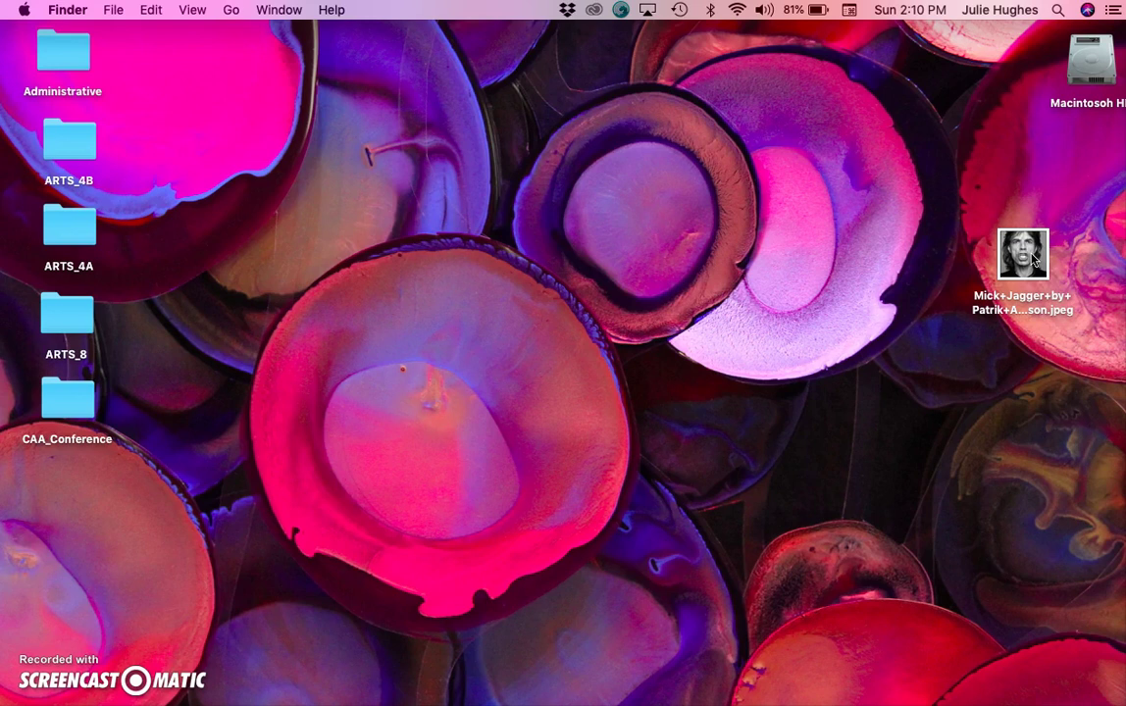
{"action": "left_click_drag", "start_coordinate": [780, 334], "coordinate": [394, 244]}
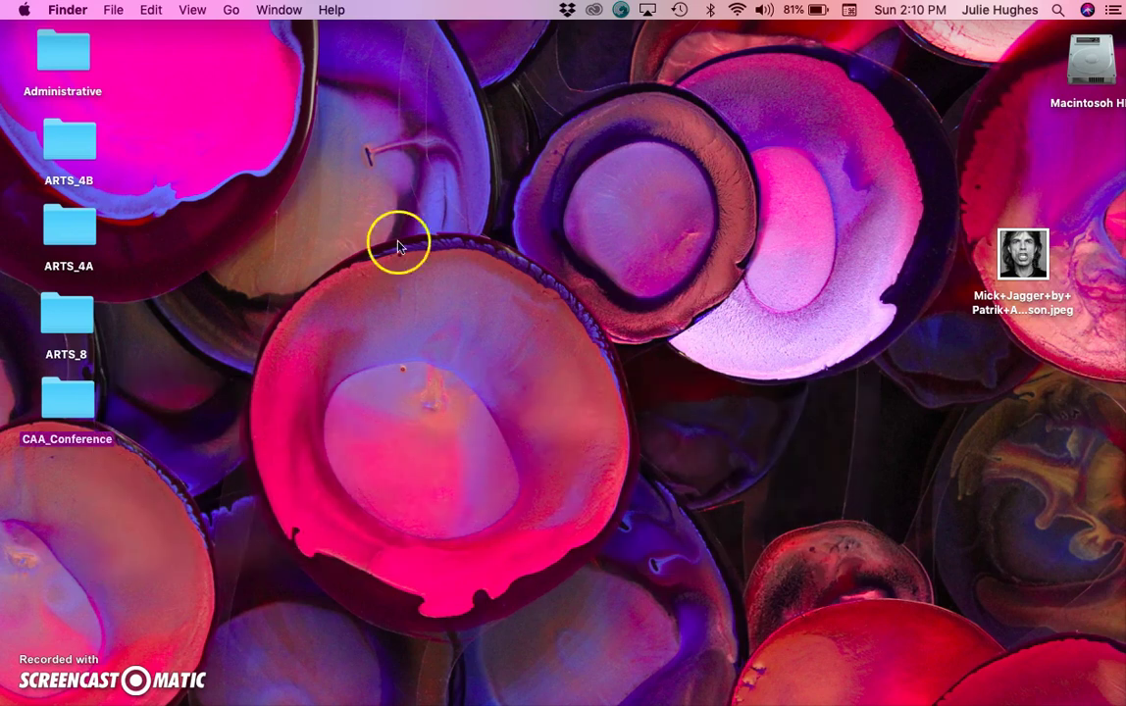
{"action": "left_click", "coordinate": [750, 312]}
{"action": "left_click_drag", "start_coordinate": [1030, 253], "coordinate": [54, 626]}
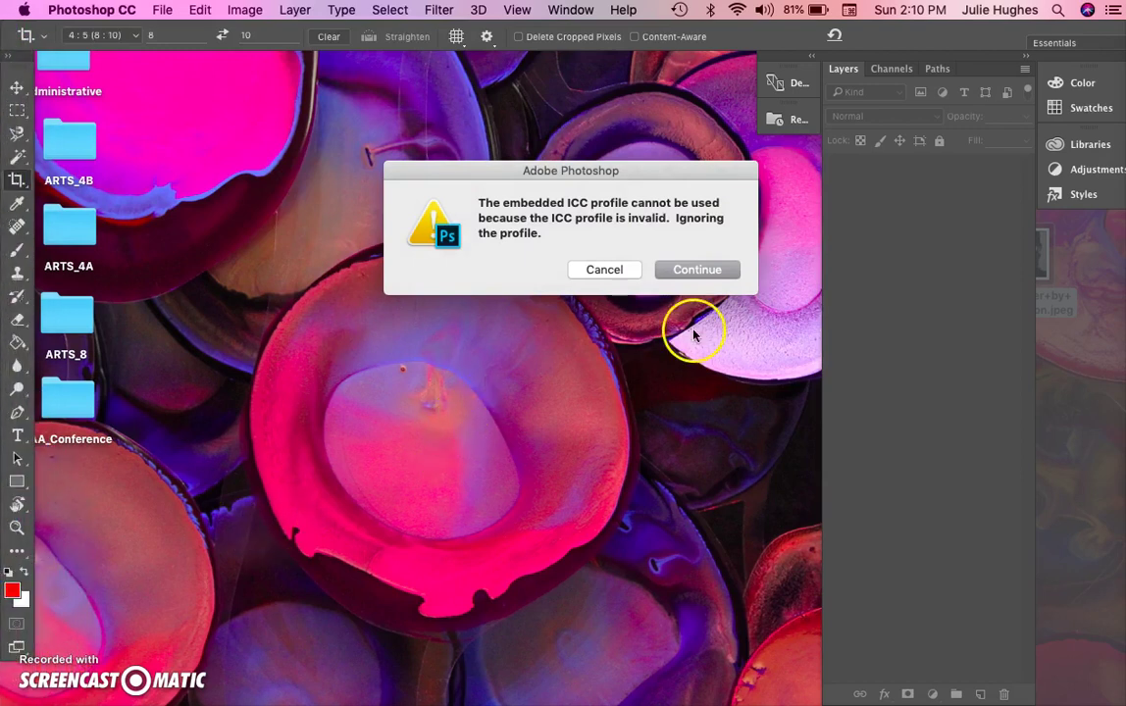
{"action": "left_click", "coordinate": [701, 271]}
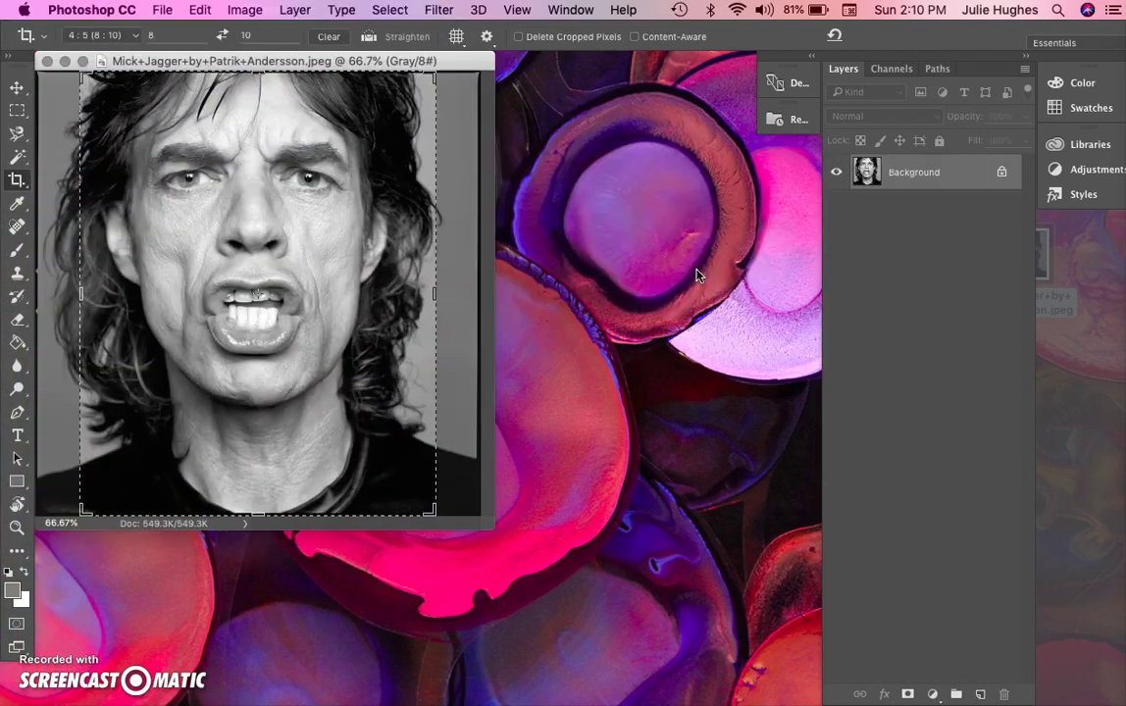
{"action": "left_click_drag", "start_coordinate": [484, 517], "coordinate": [785, 649]}
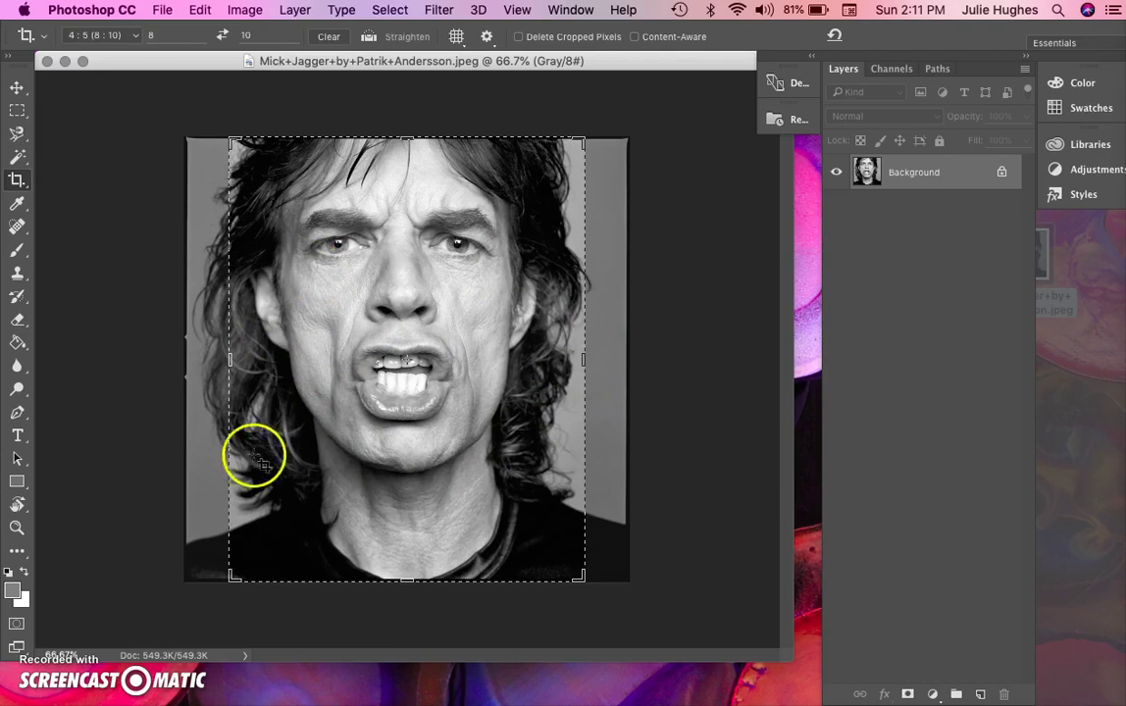
Crop the portrait to an 8 : 10 aspect ratio, keeping the face centred in the frame.
{"action": "mouse_move", "coordinate": [145, 165]}
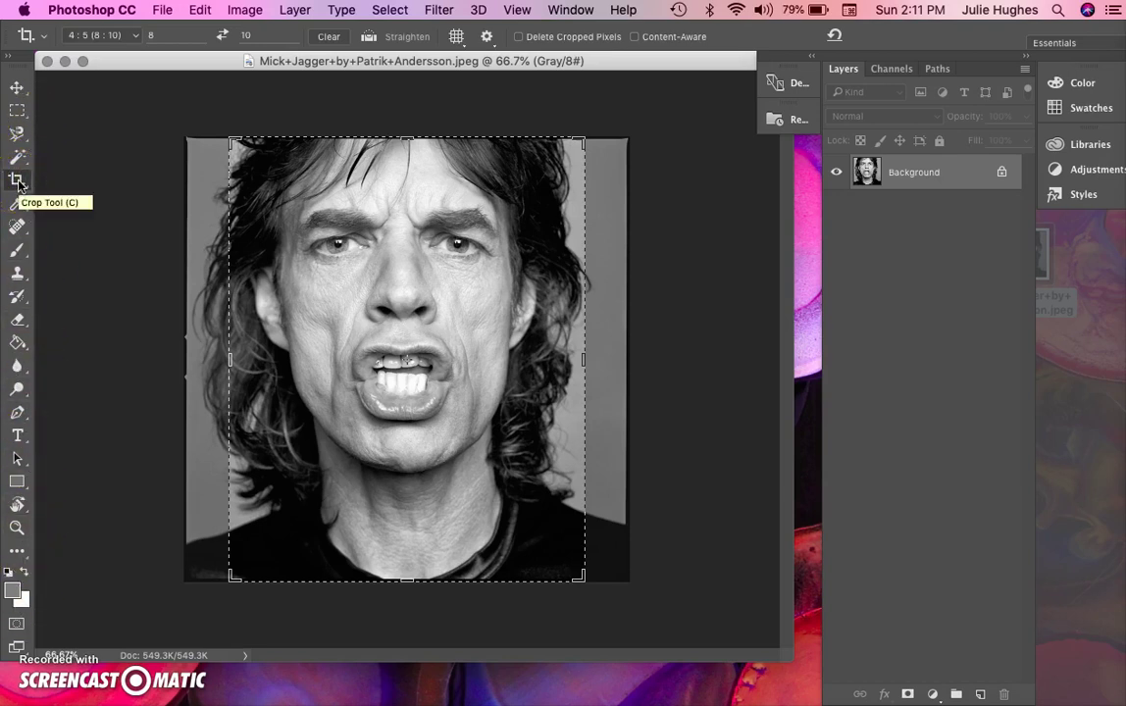
{"action": "left_click", "coordinate": [17, 182]}
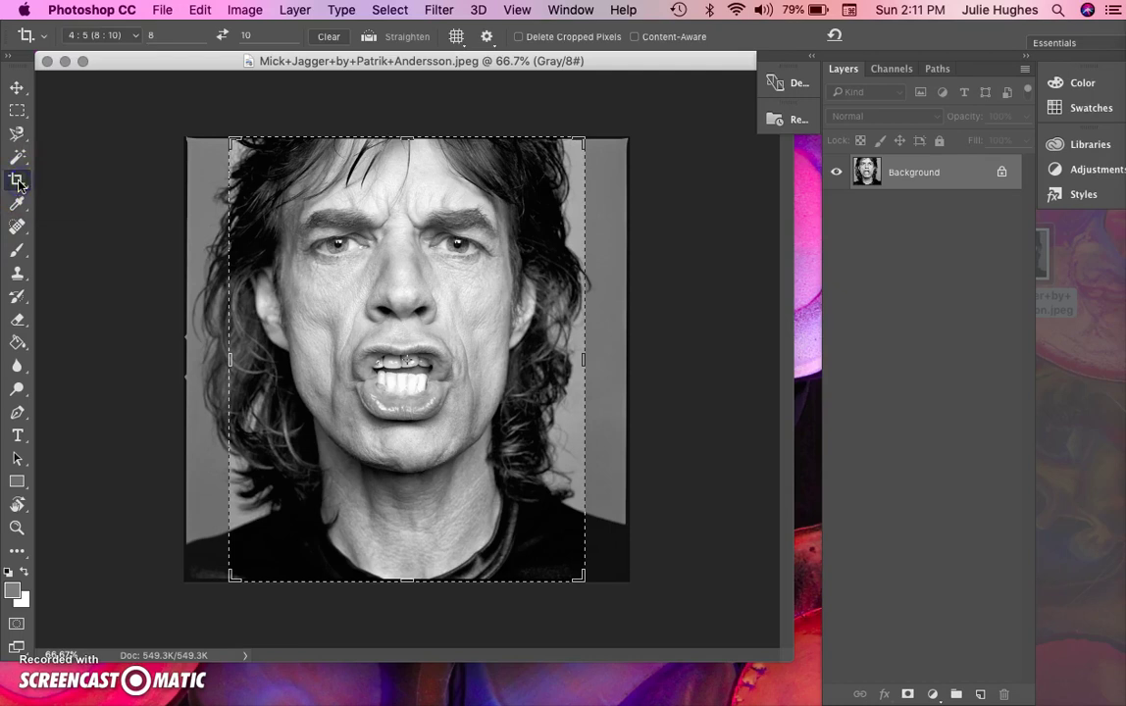
{"action": "double_click", "coordinate": [162, 37]}
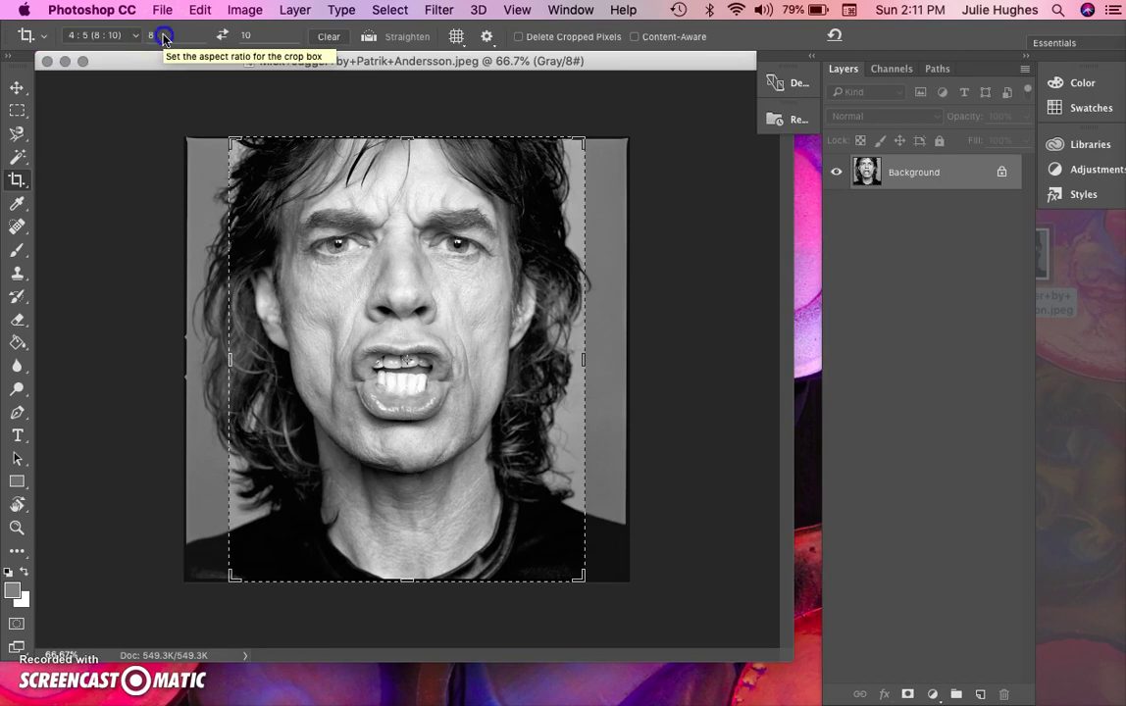
{"action": "type", "text": "10"}
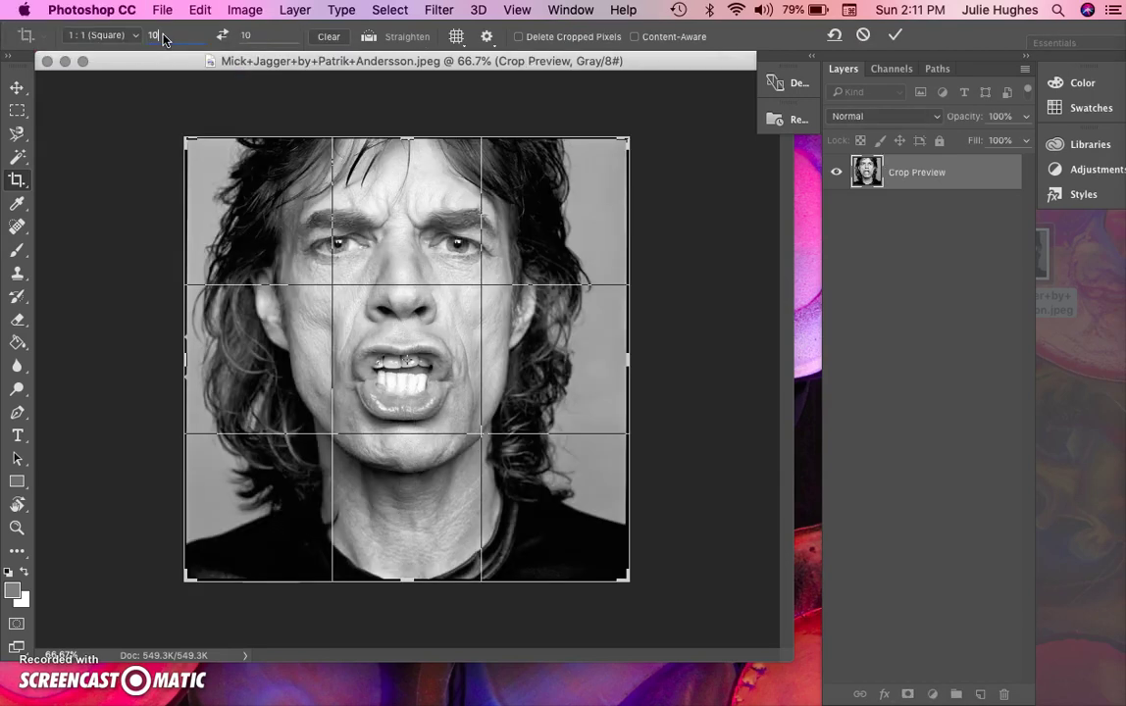
{"action": "mouse_move", "coordinate": [163, 38]}
{"action": "left_mouse_down"}
{"action": "mouse_move", "coordinate": [179, 40]}
{"action": "mouse_move", "coordinate": [154, 35]}
{"action": "left_mouse_up"}
{"action": "type", "text": "8"}
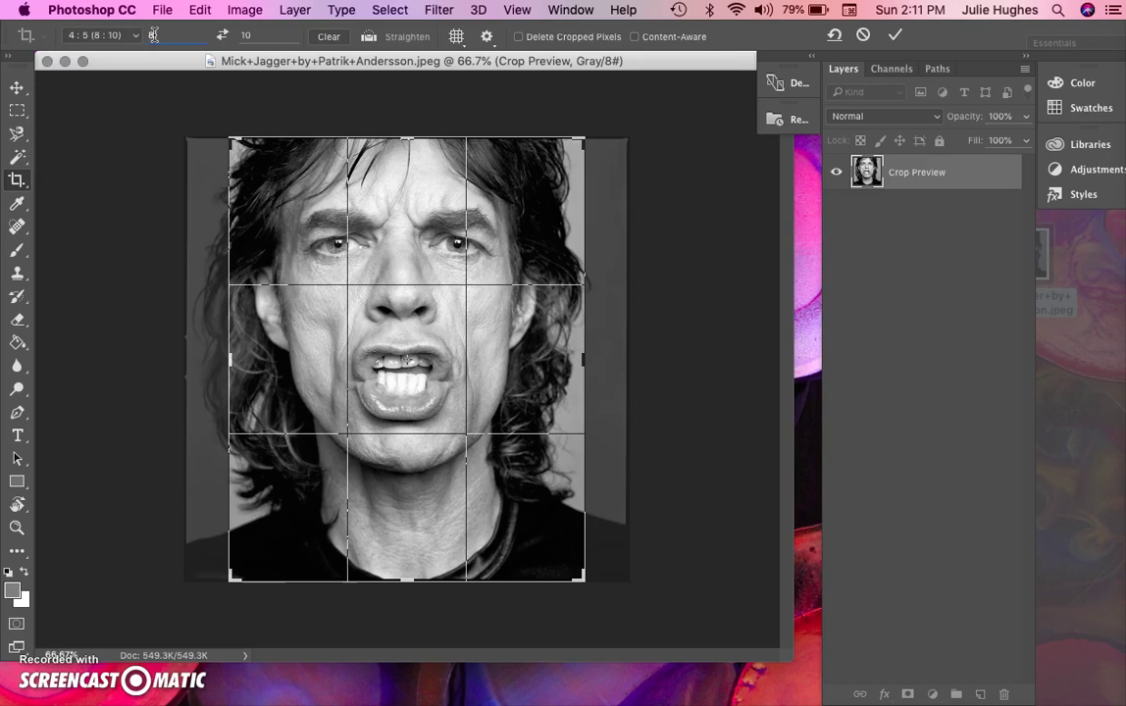
{"action": "left_click", "coordinate": [438, 351]}
{"action": "left_click", "coordinate": [425, 328]}
{"action": "double_click", "coordinate": [433, 243]}
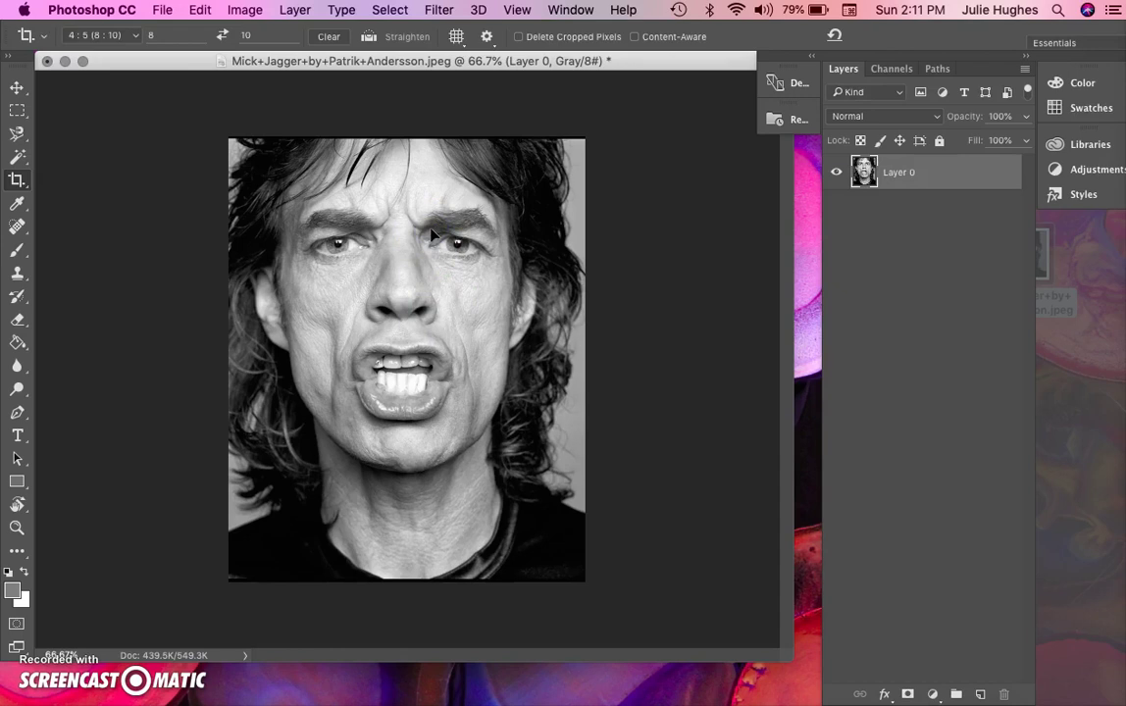
{"action": "left_click", "coordinate": [203, 176]}
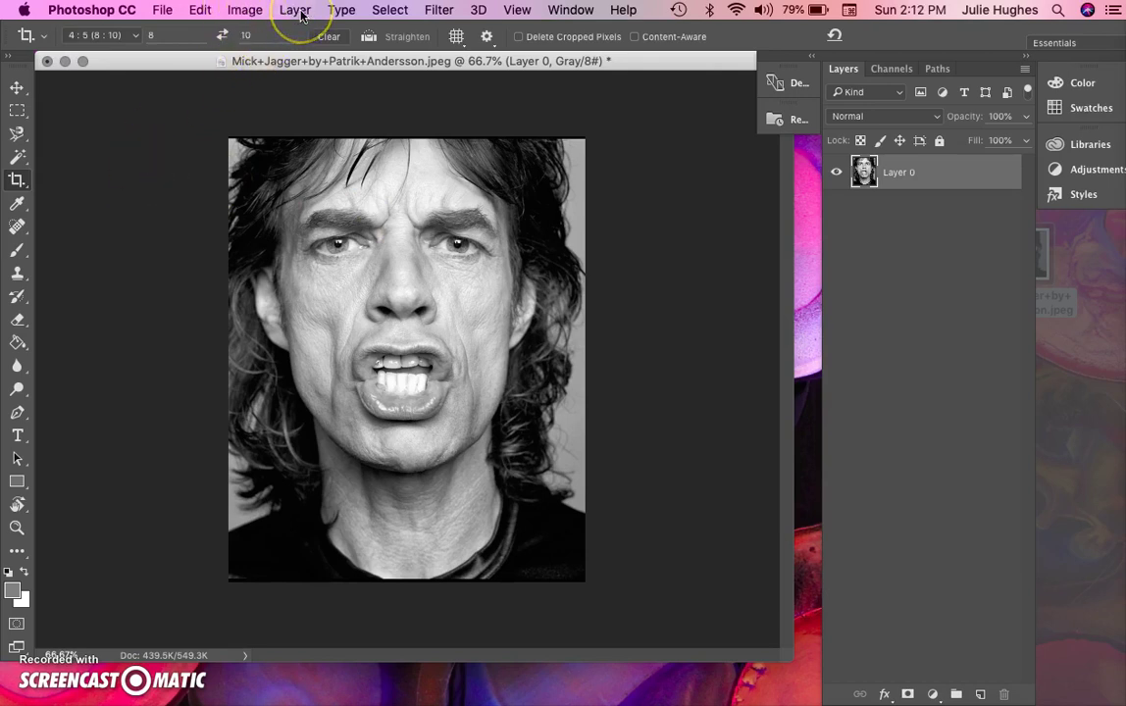
Open the Levels adjustment for the portrait and set the white input level to 242.
{"action": "left_click", "coordinate": [251, 12]}
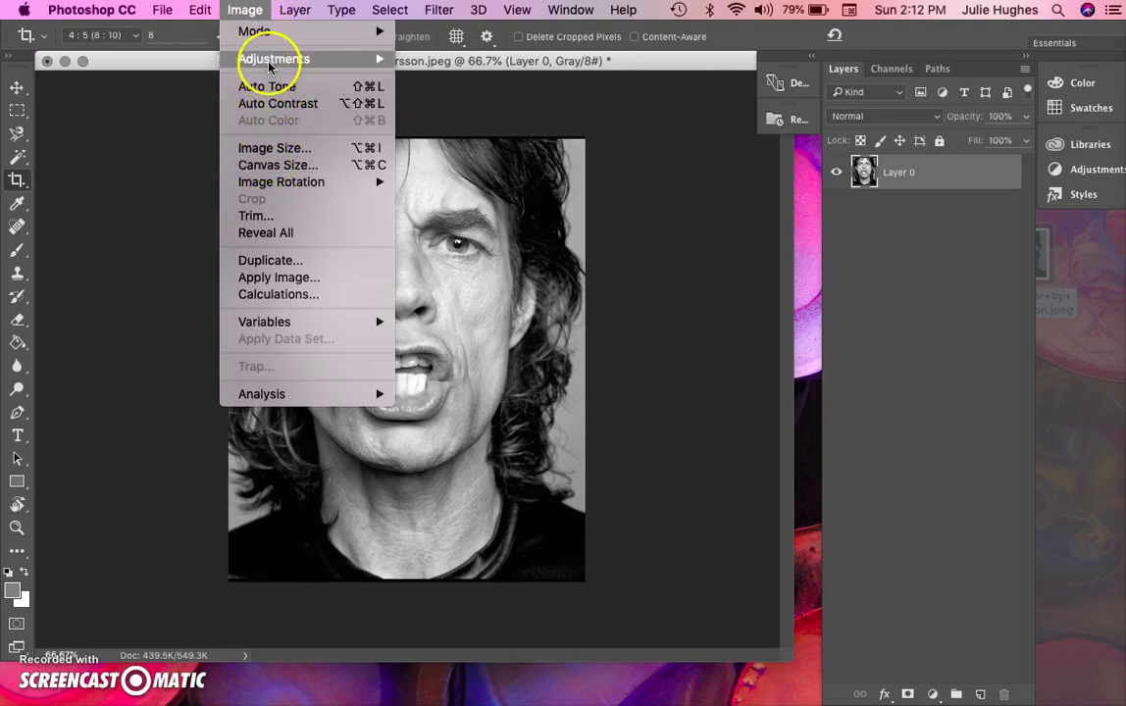
{"action": "mouse_move", "coordinate": [270, 63]}
{"action": "left_click", "coordinate": [438, 76]}
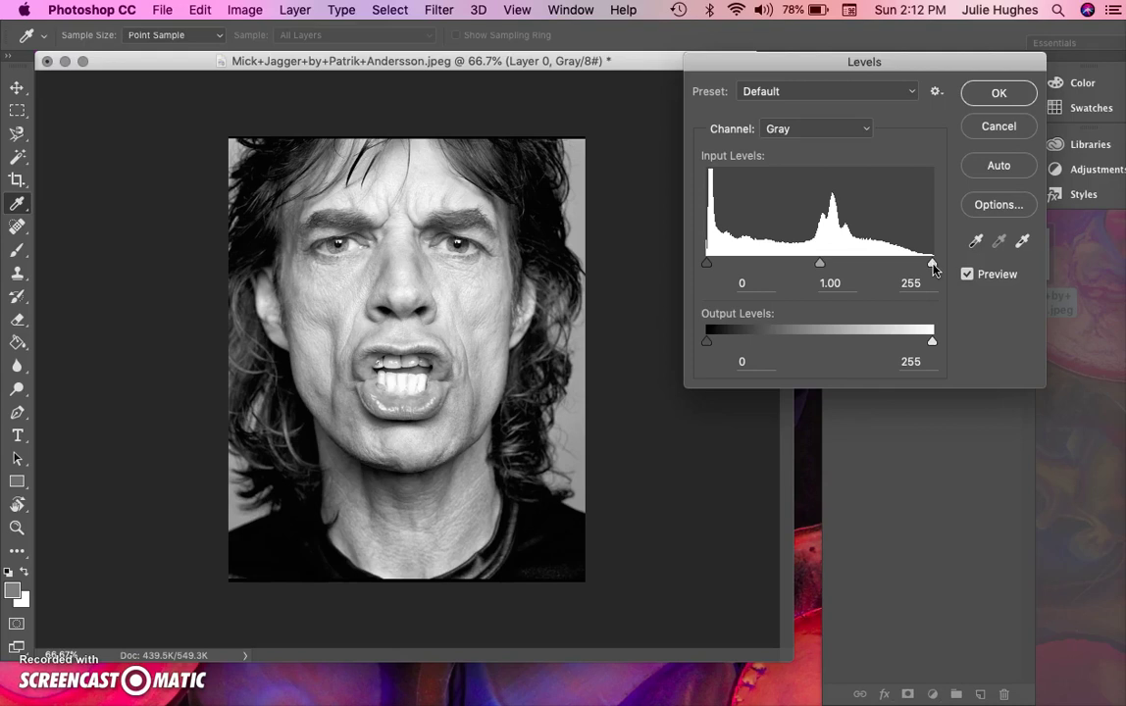
{"action": "left_click_drag", "start_coordinate": [934, 265], "coordinate": [883, 265]}
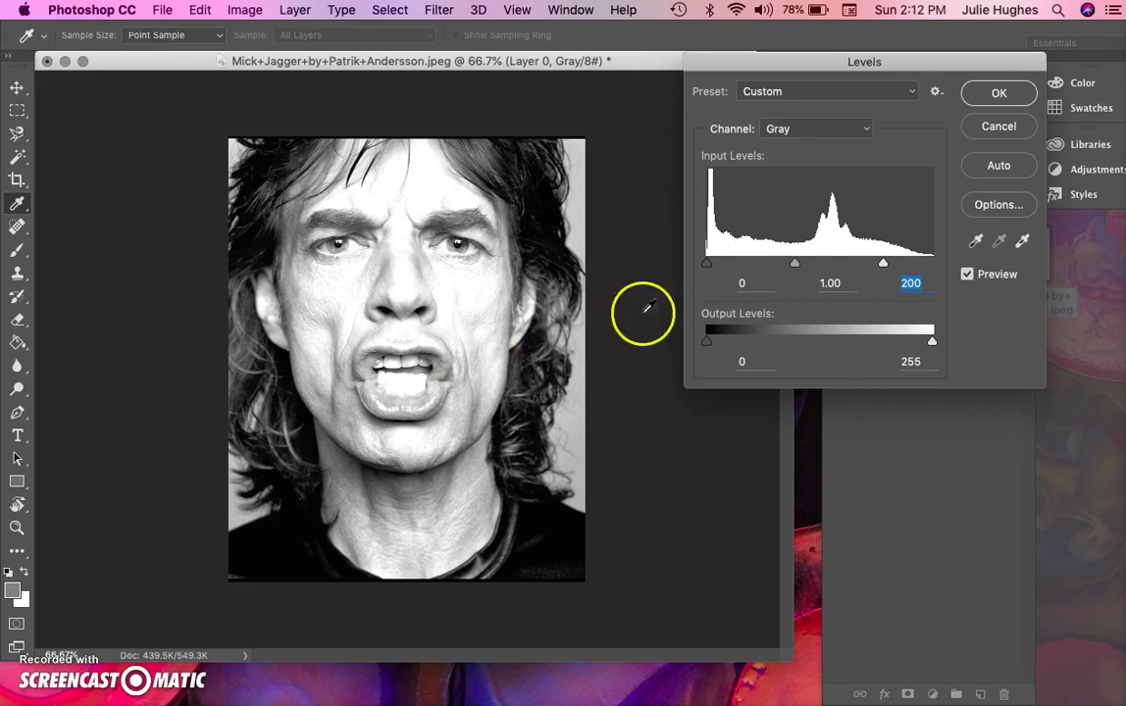
{"action": "left_click_drag", "start_coordinate": [884, 266], "coordinate": [923, 265]}
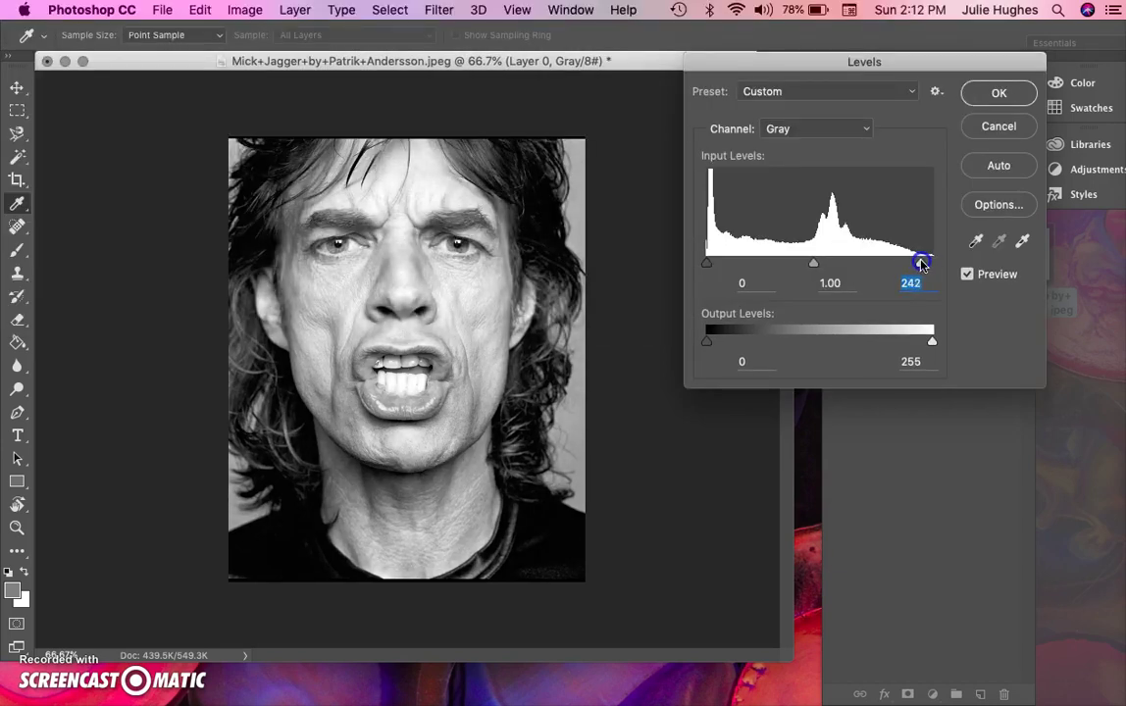
Set the black input level to 20 and the midtones to 1.11, and apply the Levels adjustment.
{"action": "mouse_move", "coordinate": [707, 267]}
{"action": "left_mouse_down"}
{"action": "mouse_move", "coordinate": [784, 266]}
{"action": "mouse_move", "coordinate": [725, 267]}
{"action": "left_mouse_up"}
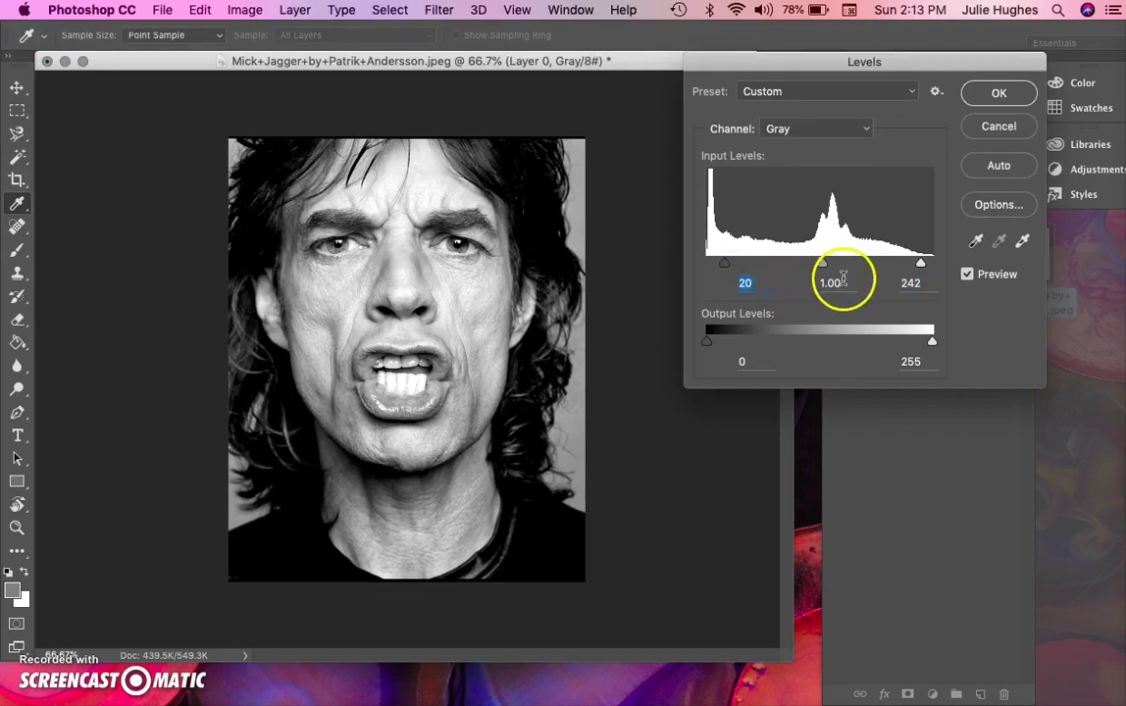
{"action": "left_click", "coordinate": [824, 265]}
{"action": "left_click_drag", "start_coordinate": [824, 265], "coordinate": [770, 267]}
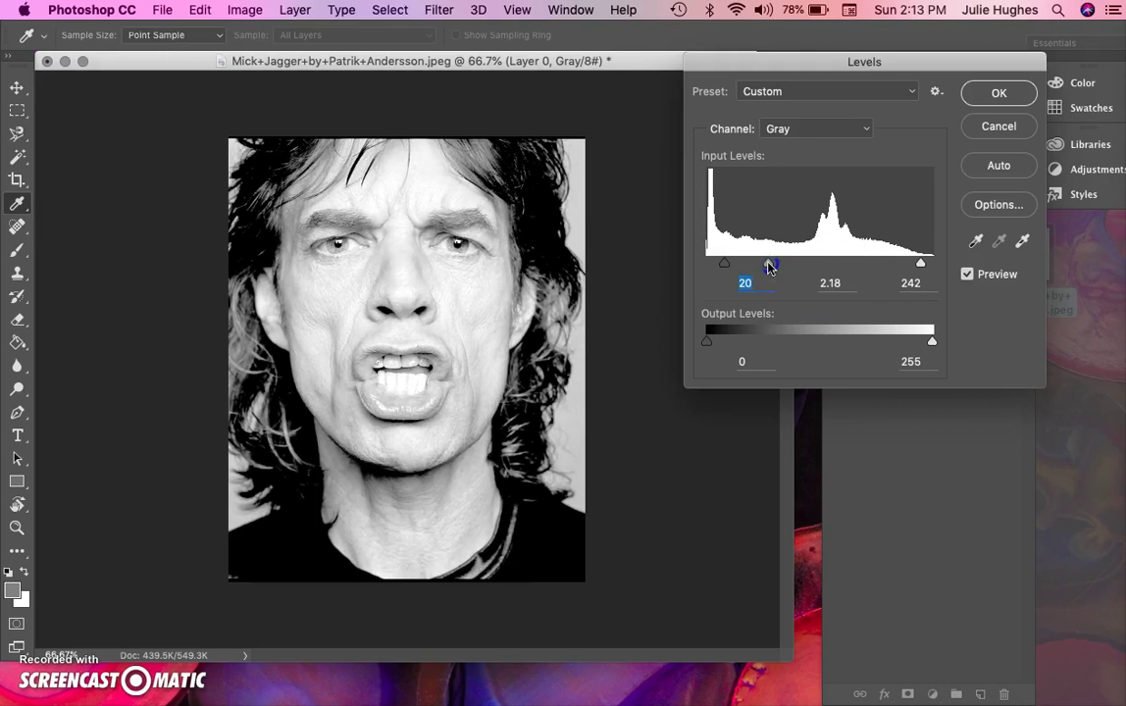
{"action": "left_click_drag", "start_coordinate": [771, 267], "coordinate": [817, 266]}
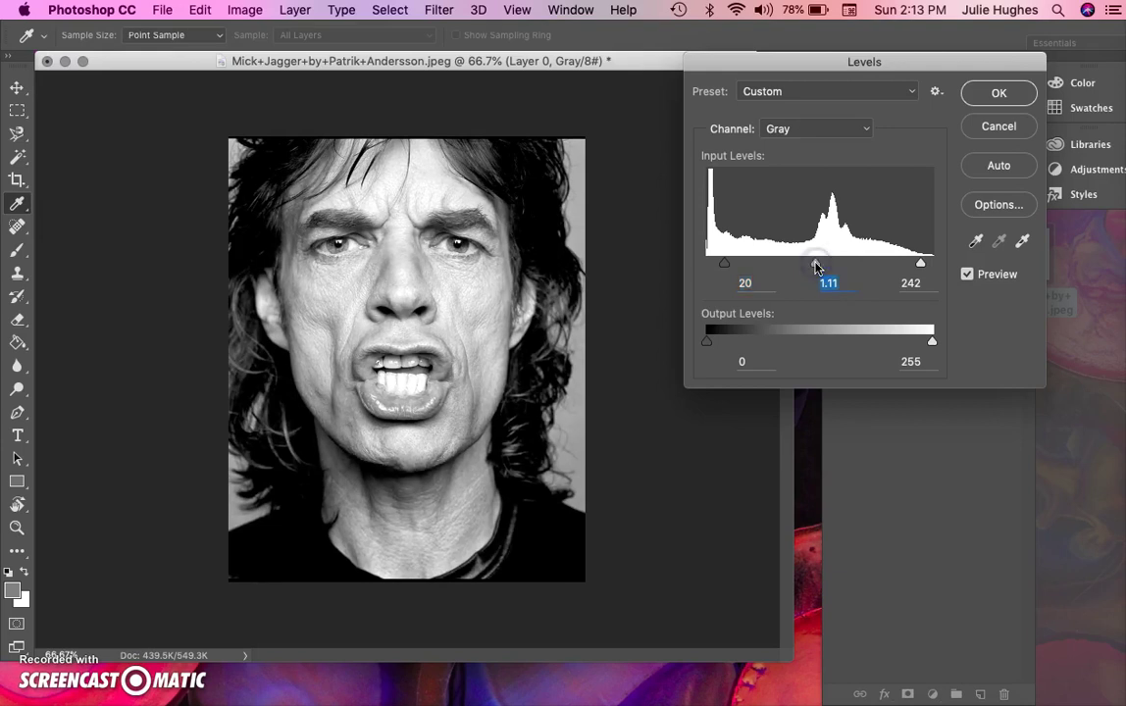
{"action": "left_click", "coordinate": [1000, 93]}
Open the artistic Cutout filter for the portrait with Number of Levels at 8 and Edge Simplicity at 0.
{"action": "key", "text": "c"}
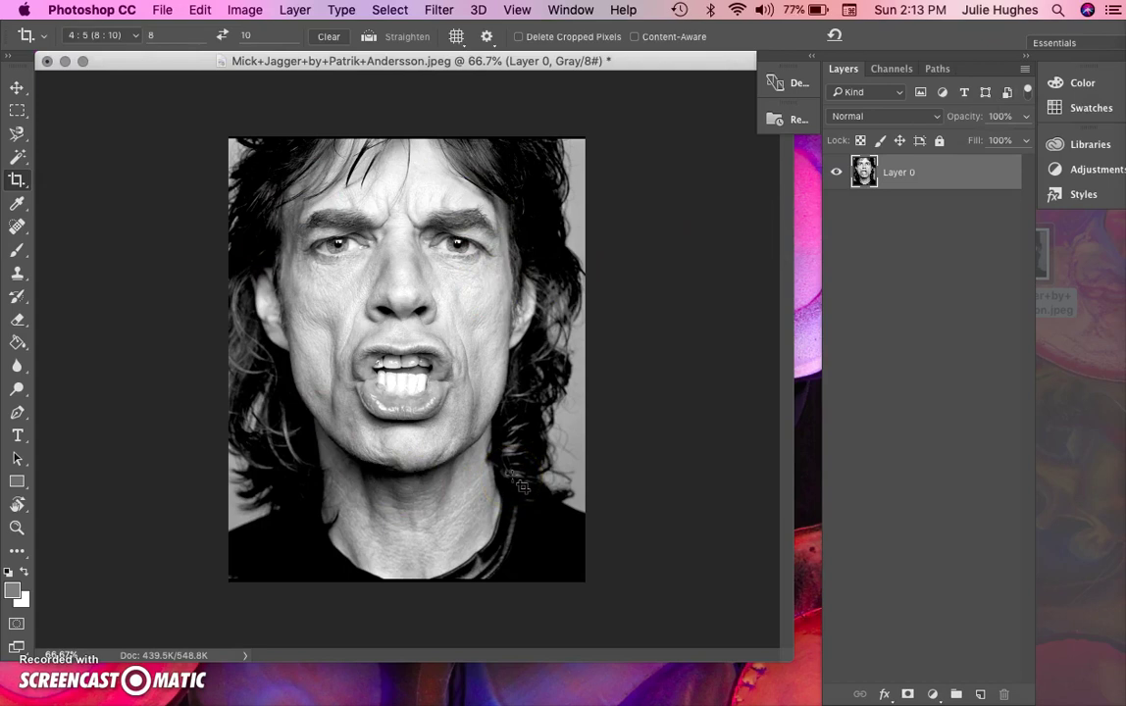
{"action": "left_click_drag", "start_coordinate": [289, 201], "coordinate": [186, 193]}
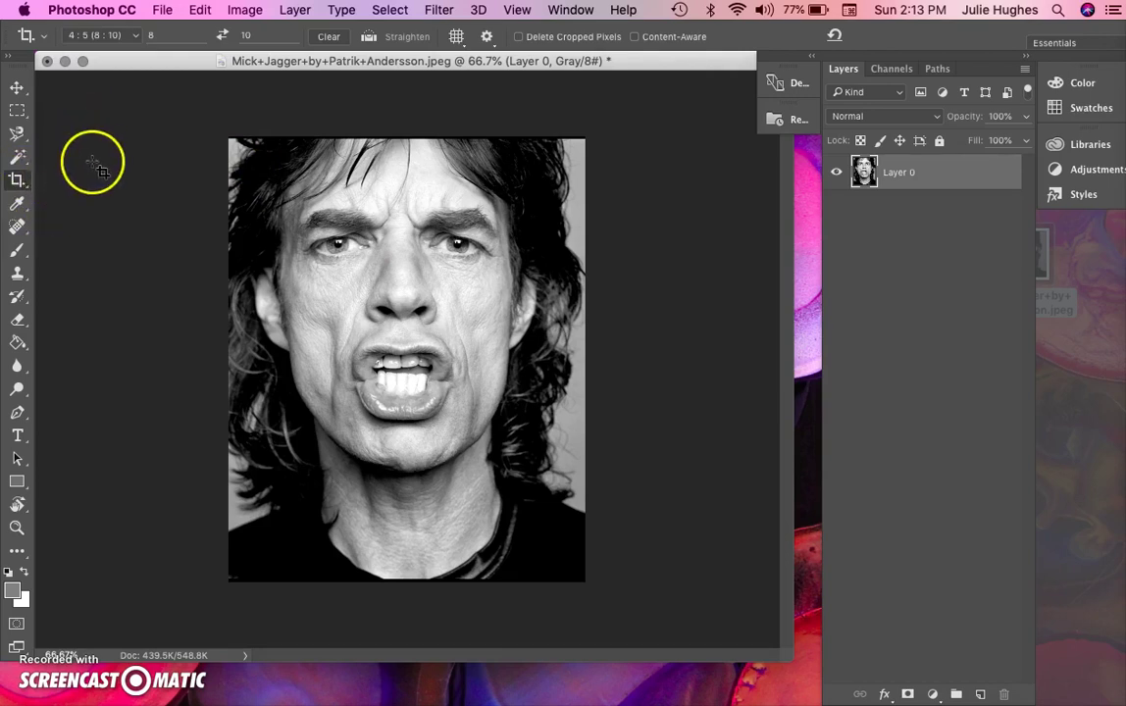
{"action": "left_click", "coordinate": [17, 90]}
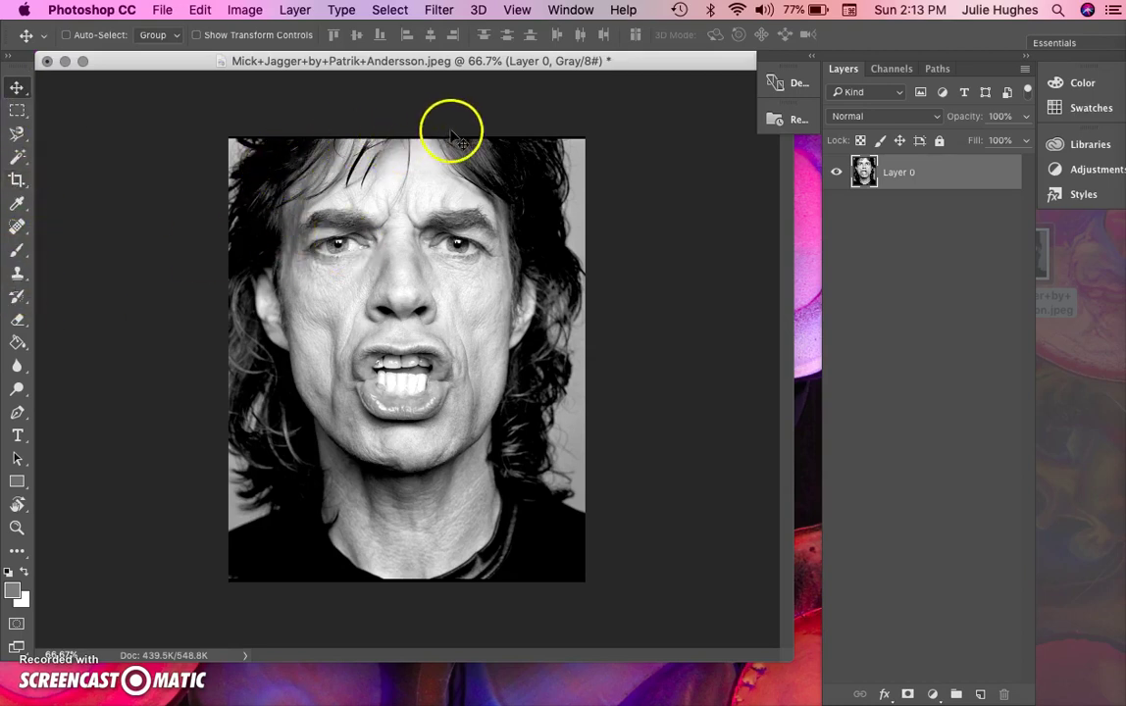
{"action": "left_click", "coordinate": [438, 10]}
{"action": "left_click", "coordinate": [466, 88]}
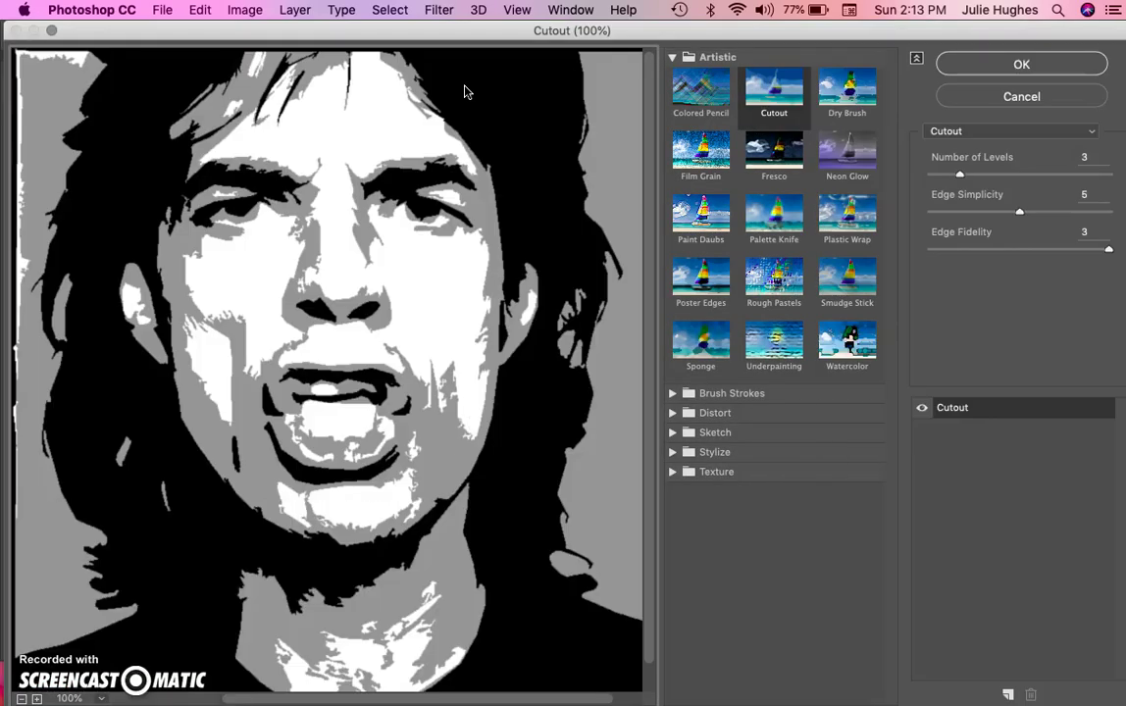
{"action": "left_click", "coordinate": [774, 108]}
{"action": "left_click_drag", "start_coordinate": [960, 176], "coordinate": [1109, 175]}
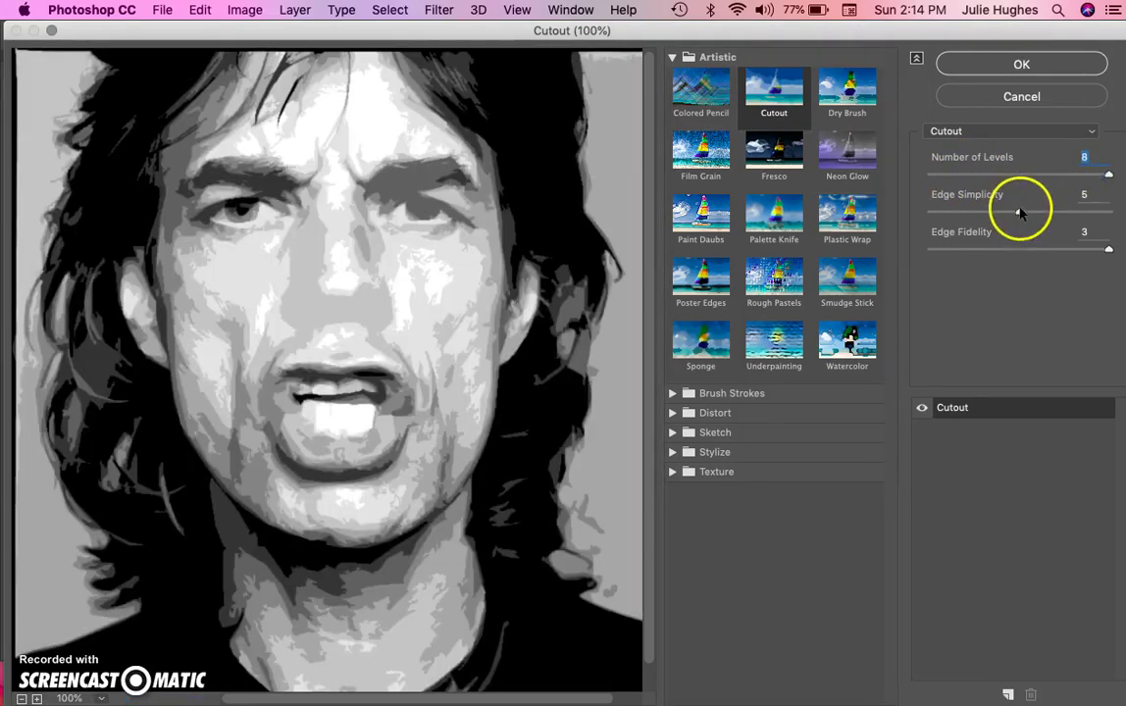
{"action": "left_click_drag", "start_coordinate": [1018, 213], "coordinate": [898, 209]}
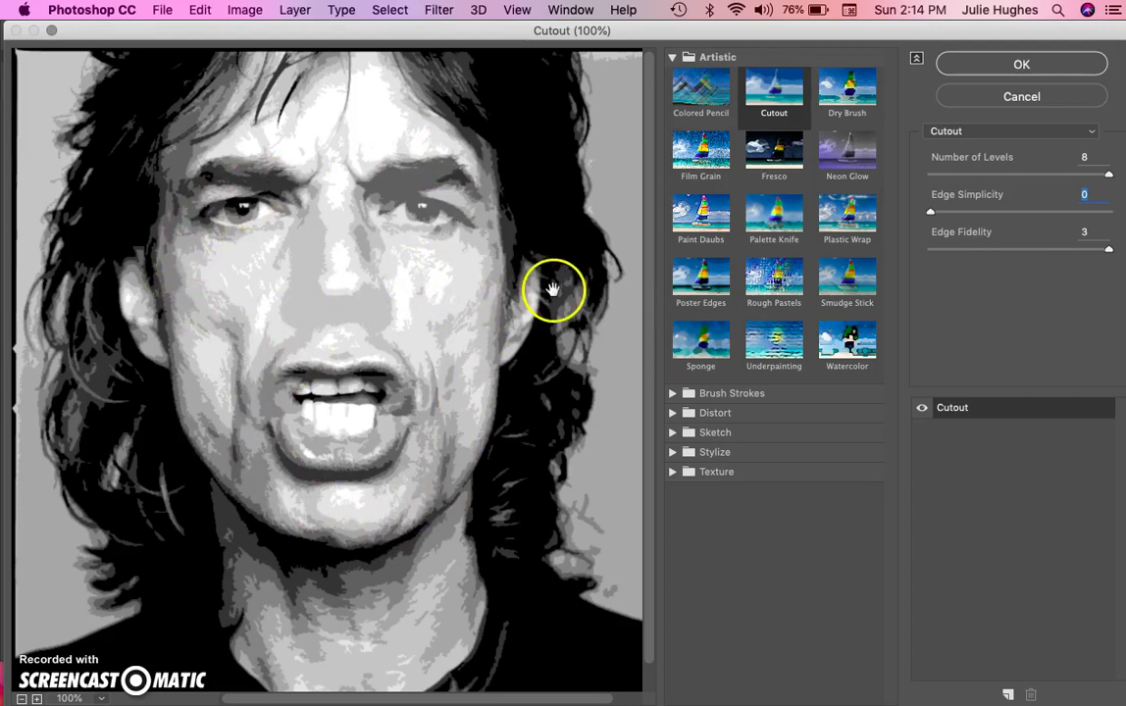
Compare the Cutout preview at 7, 6, 4, 2, 3 and again 4 levels.
{"action": "left_click", "coordinate": [1106, 175]}
{"action": "left_click_drag", "start_coordinate": [1106, 175], "coordinate": [1084, 177]}
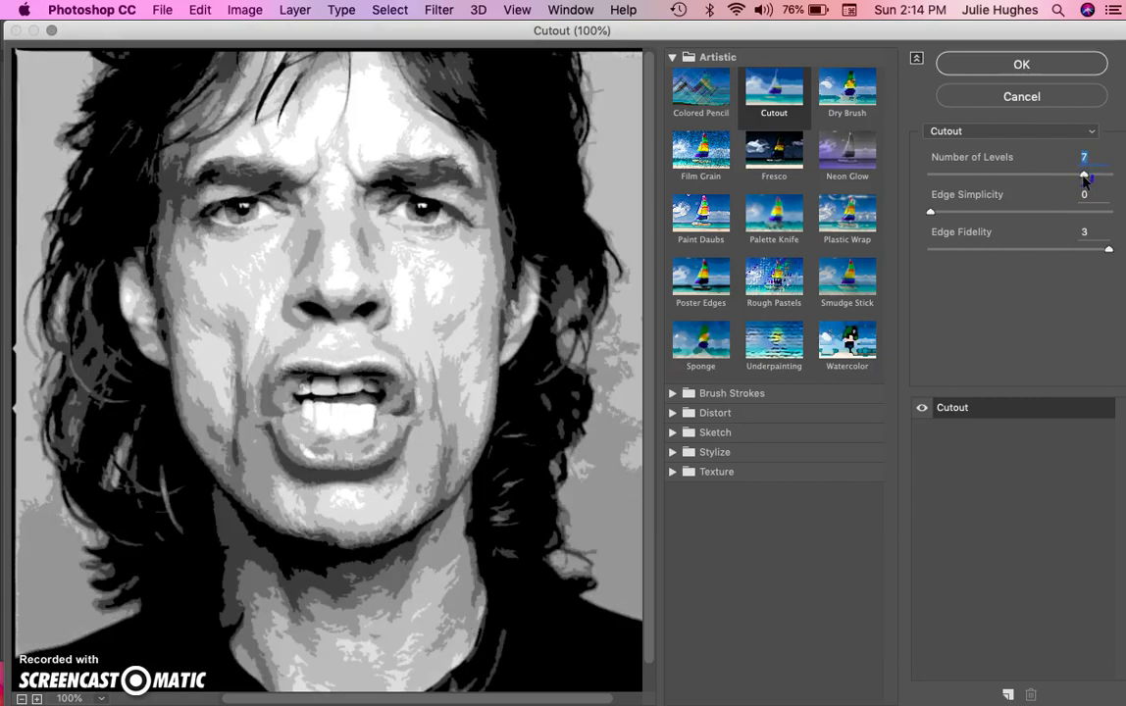
{"action": "left_click_drag", "start_coordinate": [1084, 178], "coordinate": [1055, 181]}
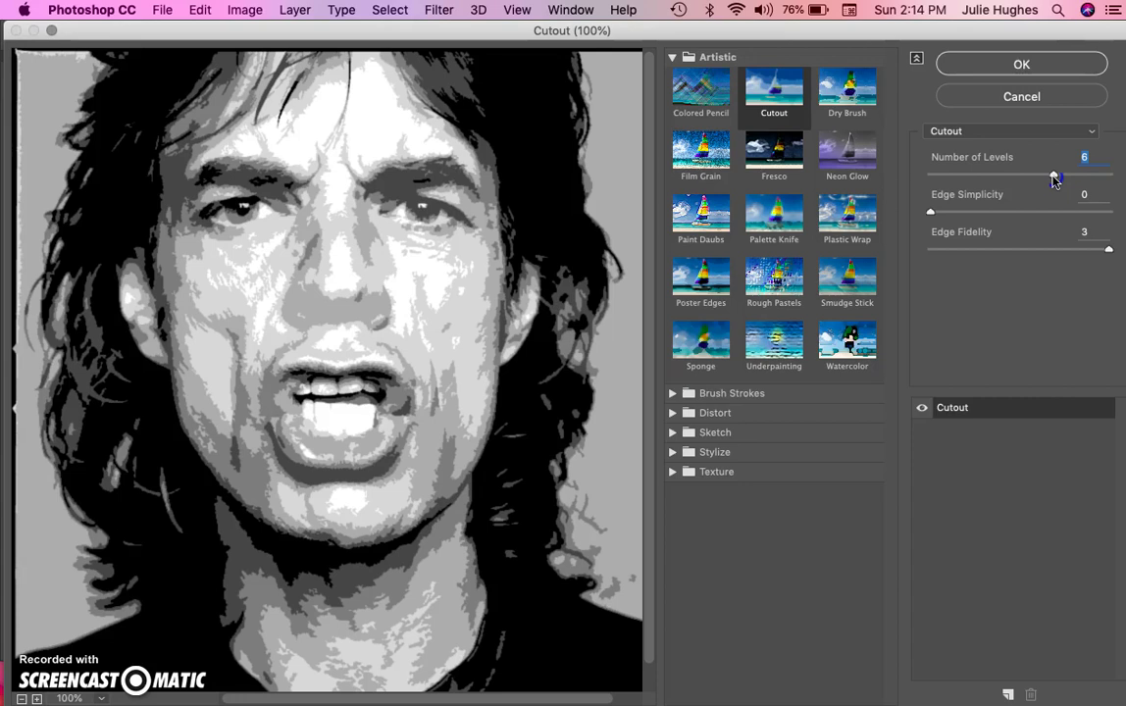
{"action": "left_click_drag", "start_coordinate": [1055, 180], "coordinate": [1002, 181]}
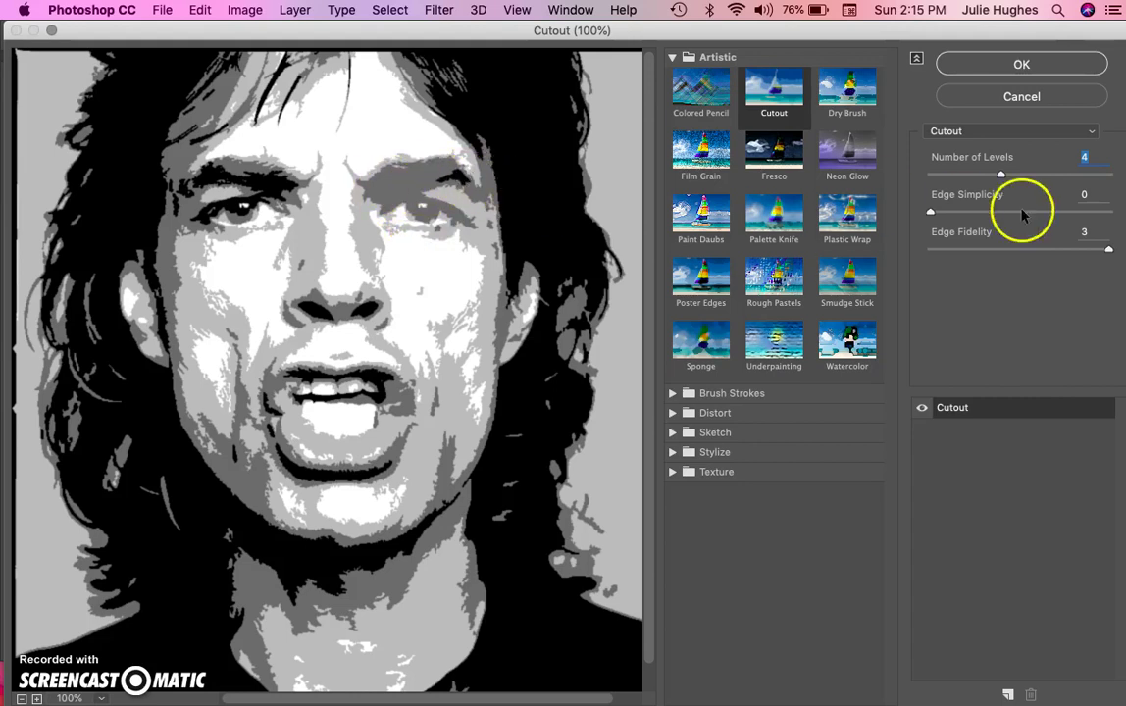
{"action": "left_click", "coordinate": [996, 174]}
{"action": "left_click_drag", "start_coordinate": [996, 175], "coordinate": [933, 179]}
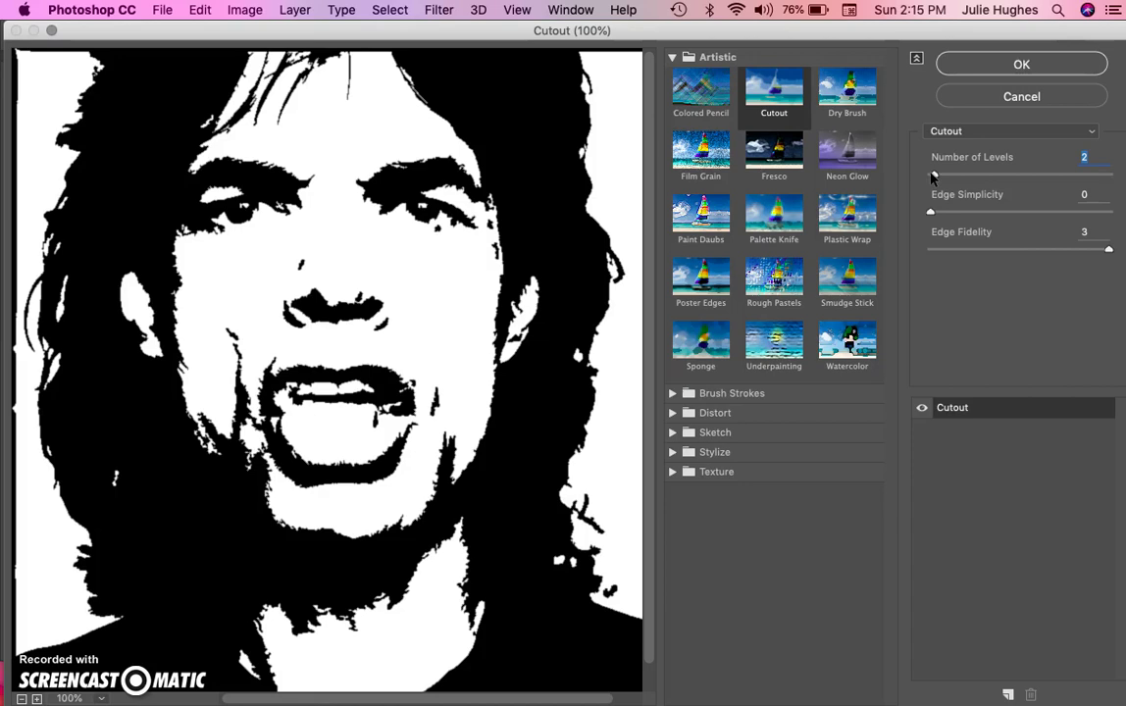
{"action": "left_click_drag", "start_coordinate": [933, 178], "coordinate": [974, 179]}
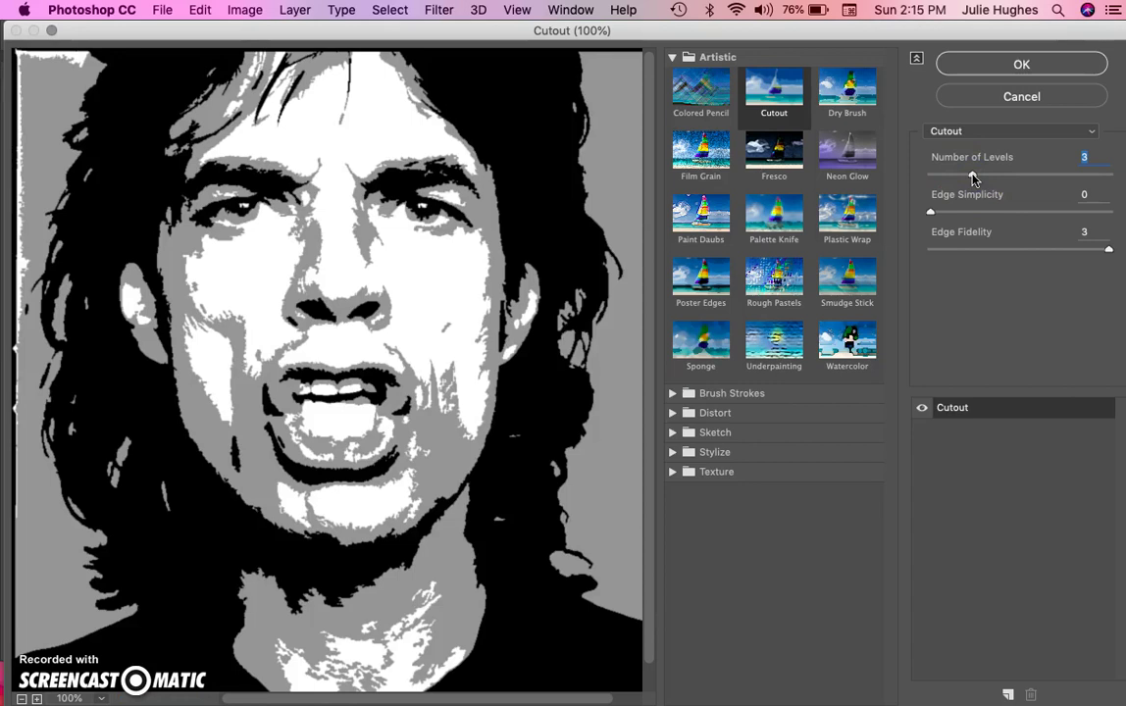
{"action": "left_click", "coordinate": [1000, 179]}
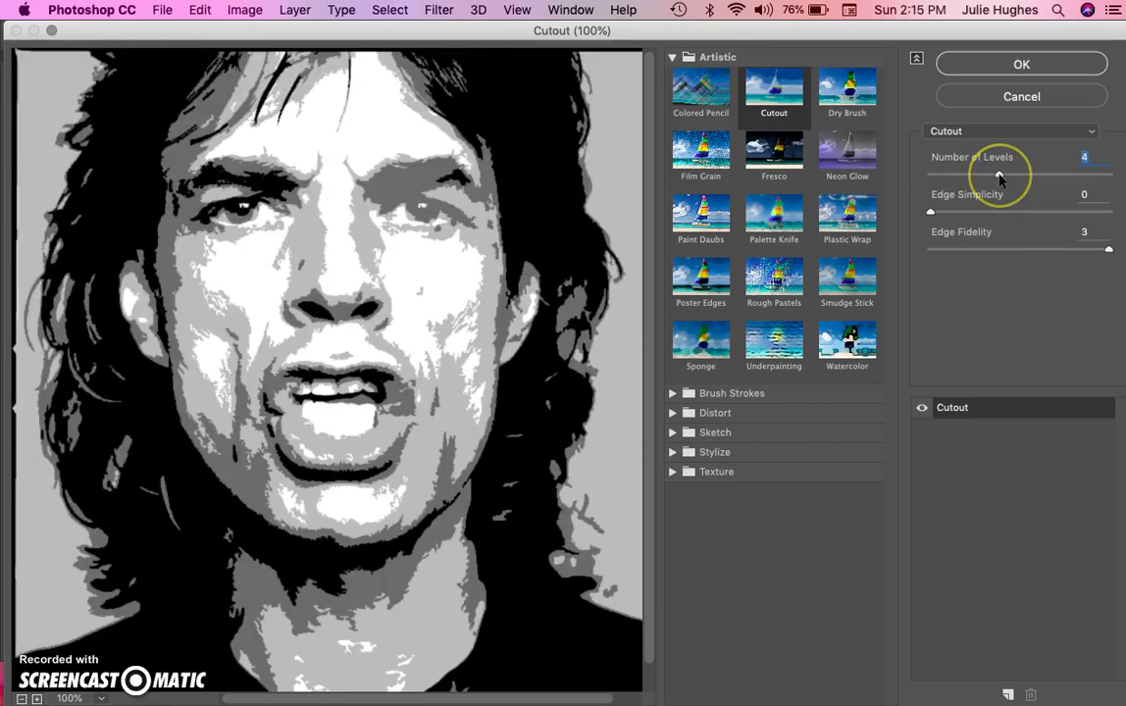
Set the Cutout filter's Number of Levels to 3 and apply it to the portrait.
{"action": "left_click", "coordinate": [1025, 176]}
{"action": "left_click_drag", "start_coordinate": [1025, 177], "coordinate": [963, 177]}
{"action": "left_click", "coordinate": [1021, 238]}
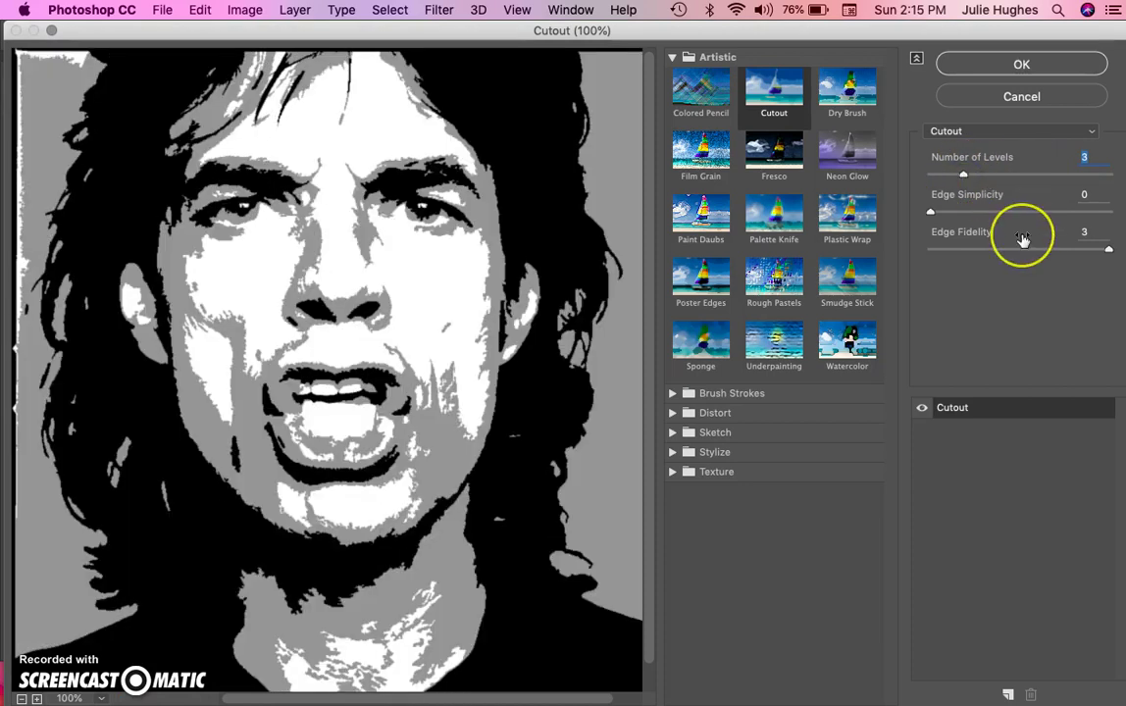
{"action": "left_click", "coordinate": [678, 445]}
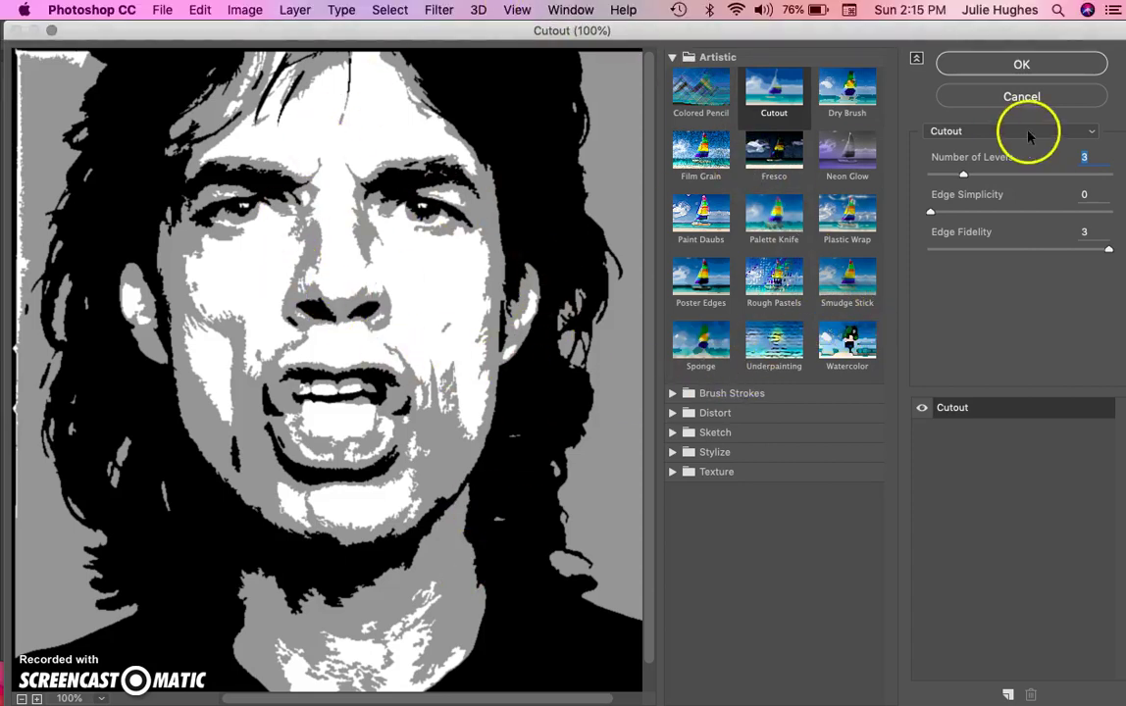
{"action": "left_click", "coordinate": [1031, 59]}
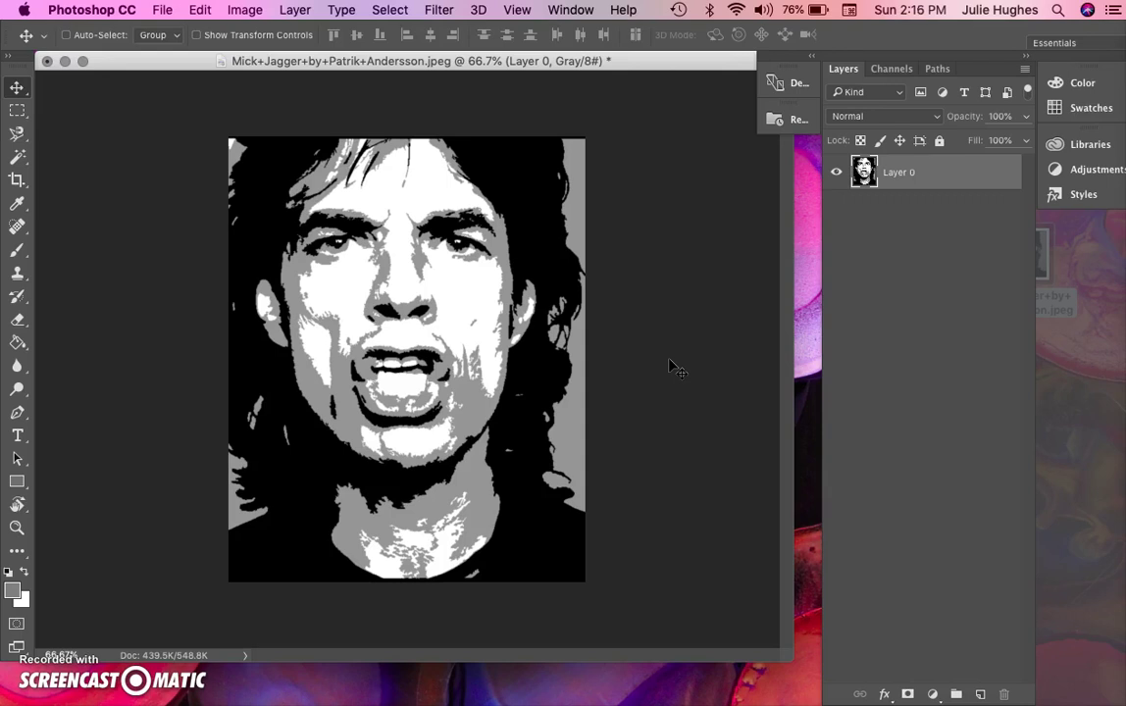
Save a copy of the cutout portrait to the Desktop as a JPEG with Maximum quality and the Baseline ("Standard") format option.
{"action": "key", "text": "super+shift+s"}
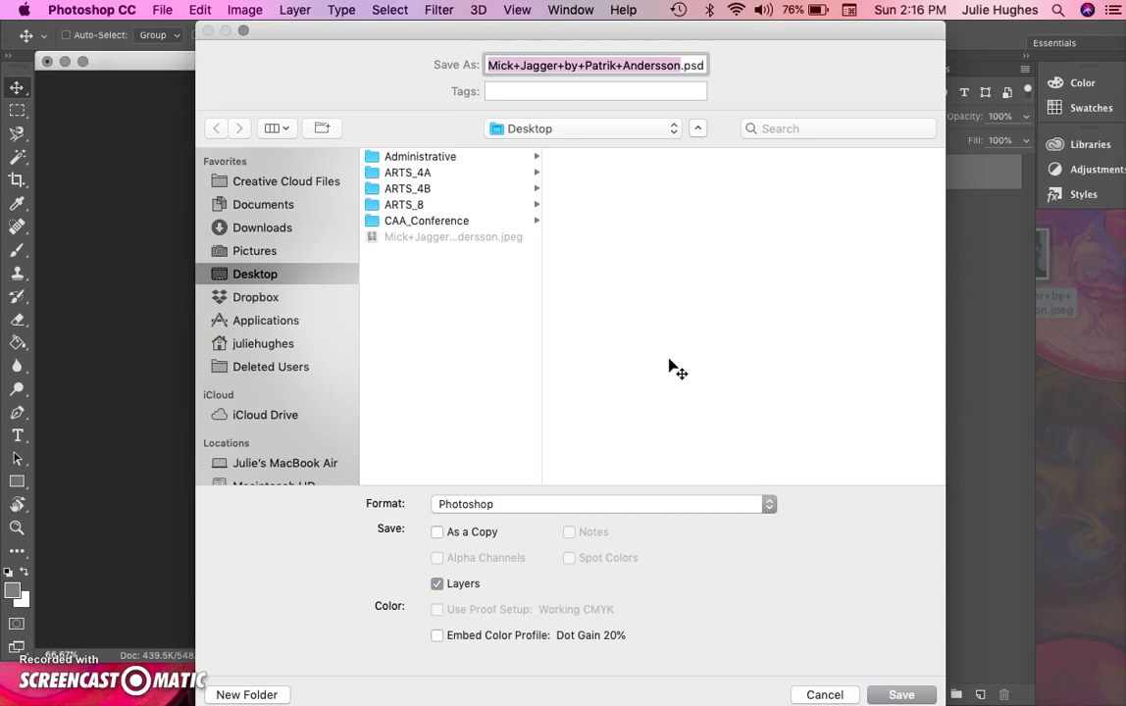
{"action": "left_click", "coordinate": [771, 506]}
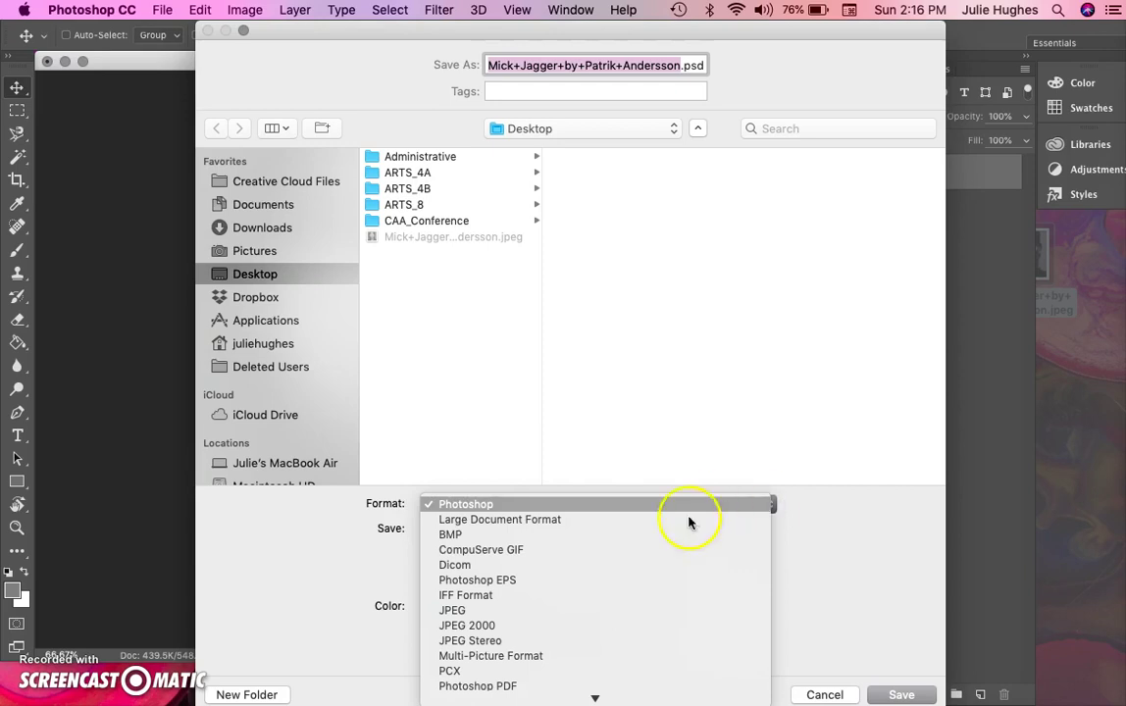
{"action": "left_click", "coordinate": [604, 613]}
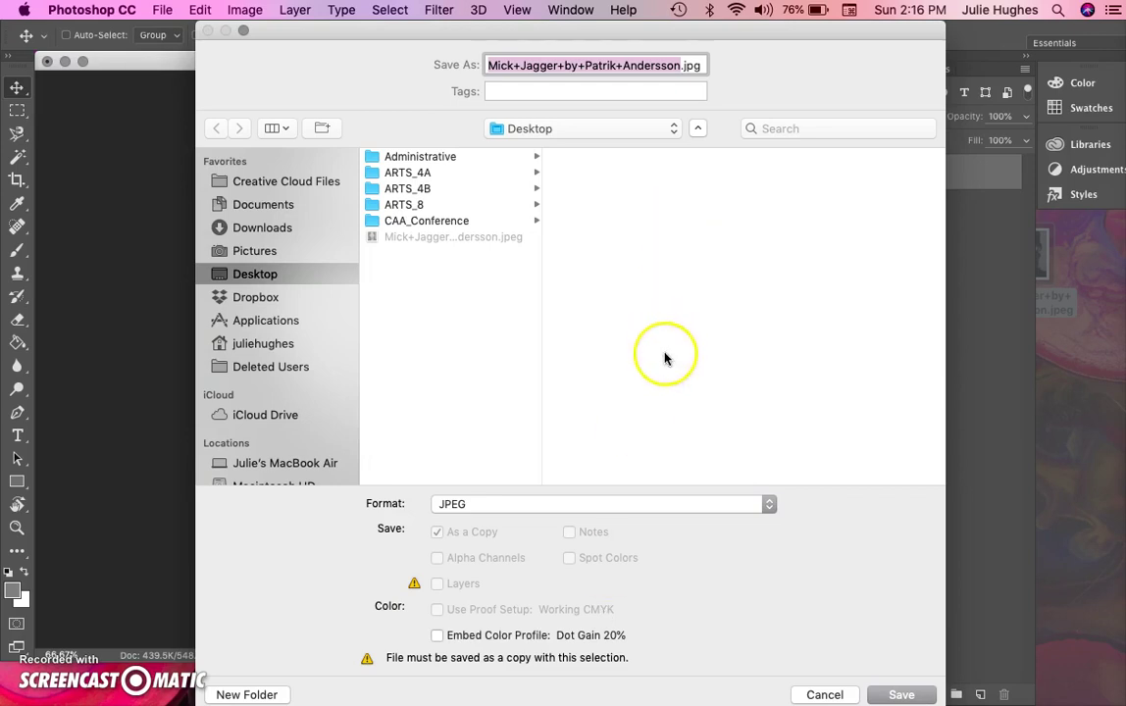
{"action": "left_click", "coordinate": [770, 505]}
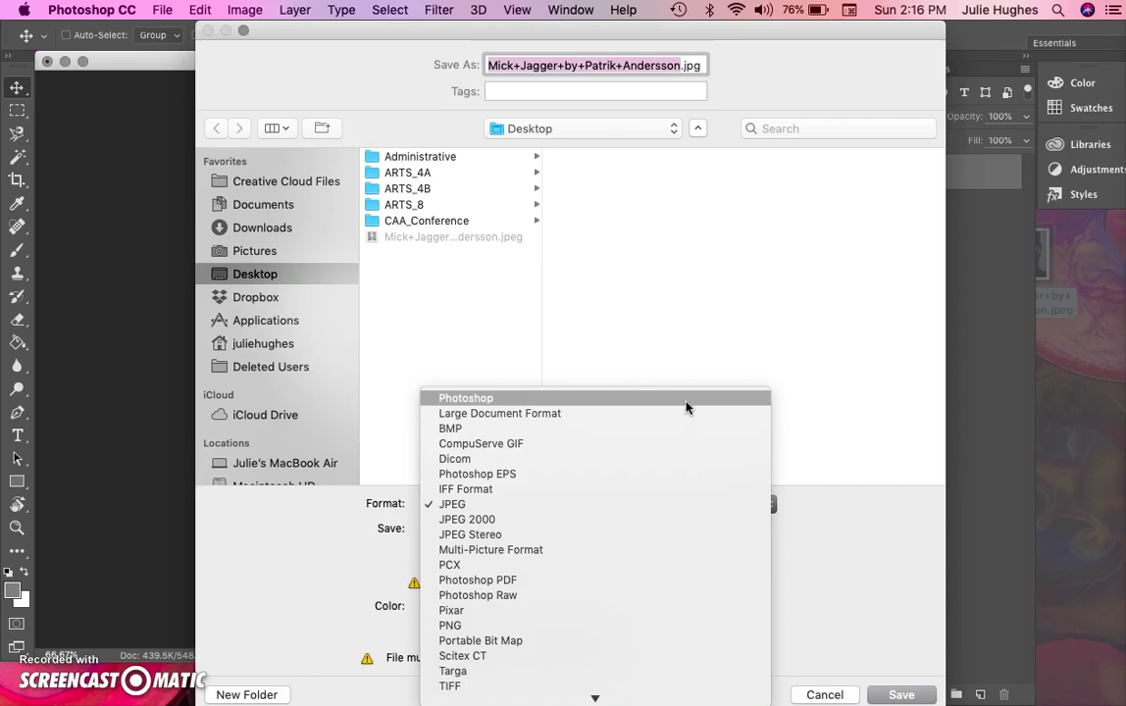
{"action": "left_click_drag", "start_coordinate": [687, 406], "coordinate": [527, 504]}
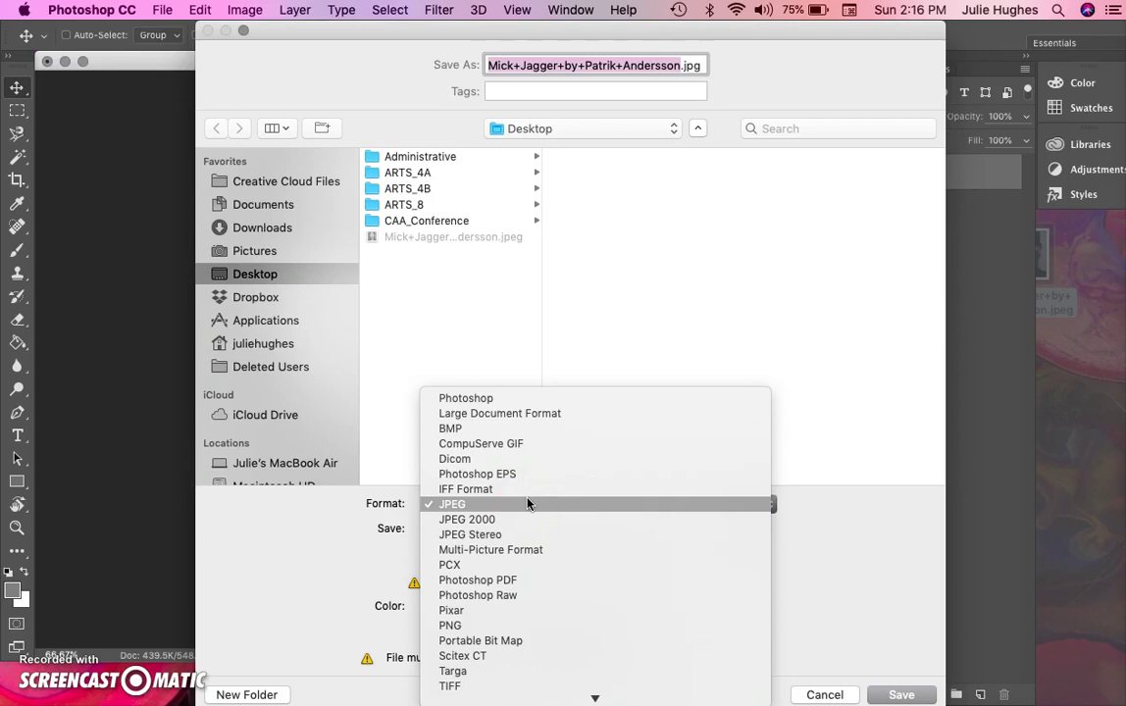
{"action": "left_click", "coordinate": [528, 505]}
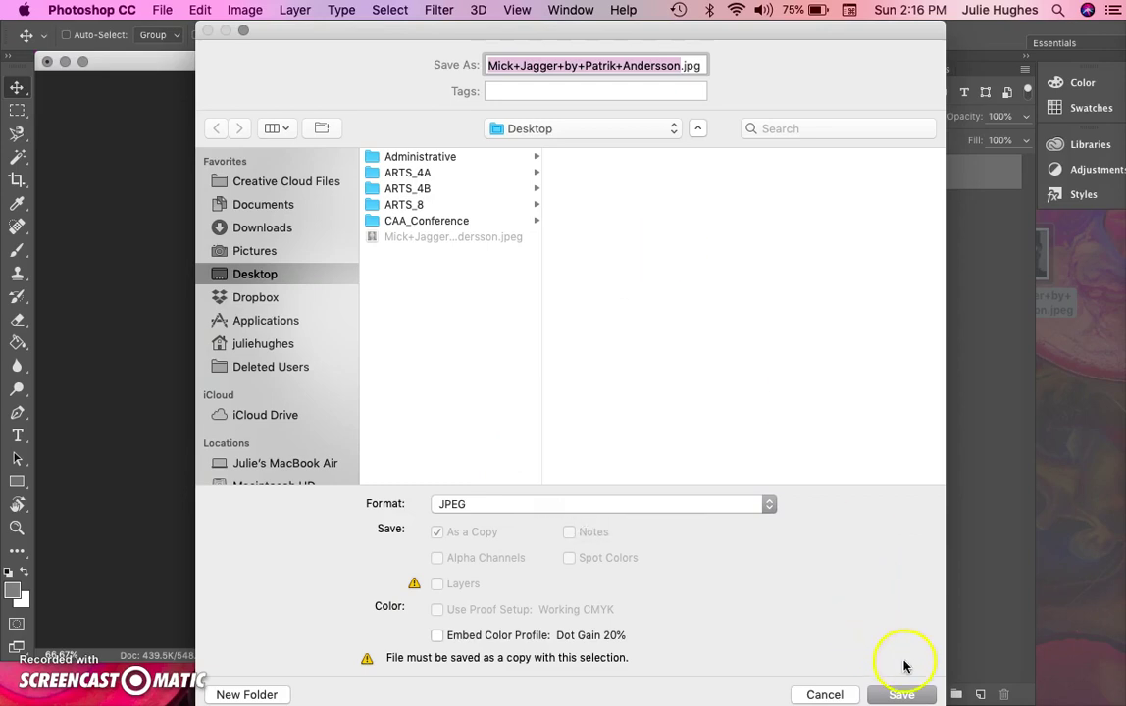
{"action": "left_click", "coordinate": [896, 695]}
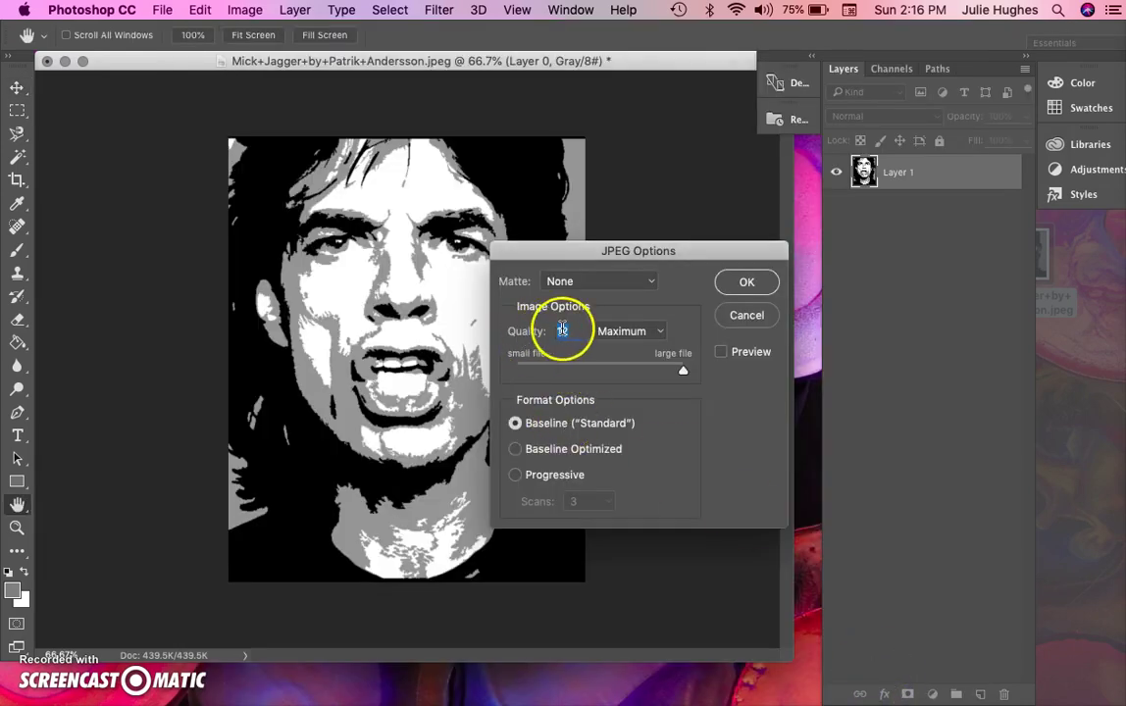
{"action": "left_click", "coordinate": [751, 284]}
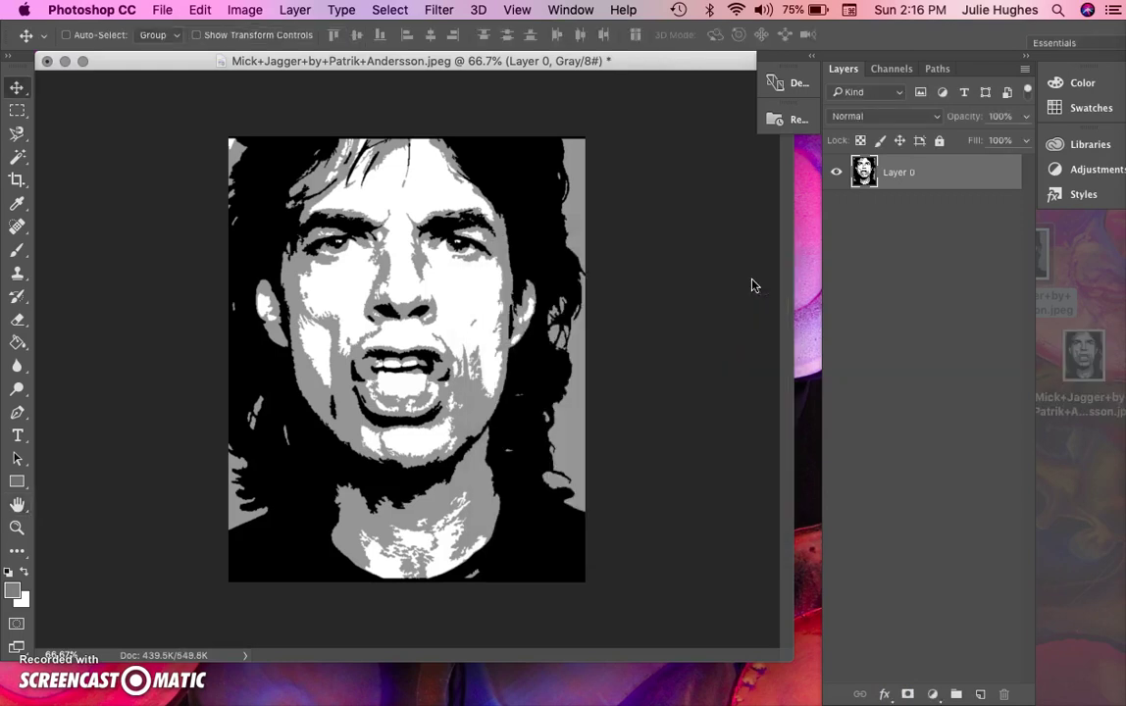